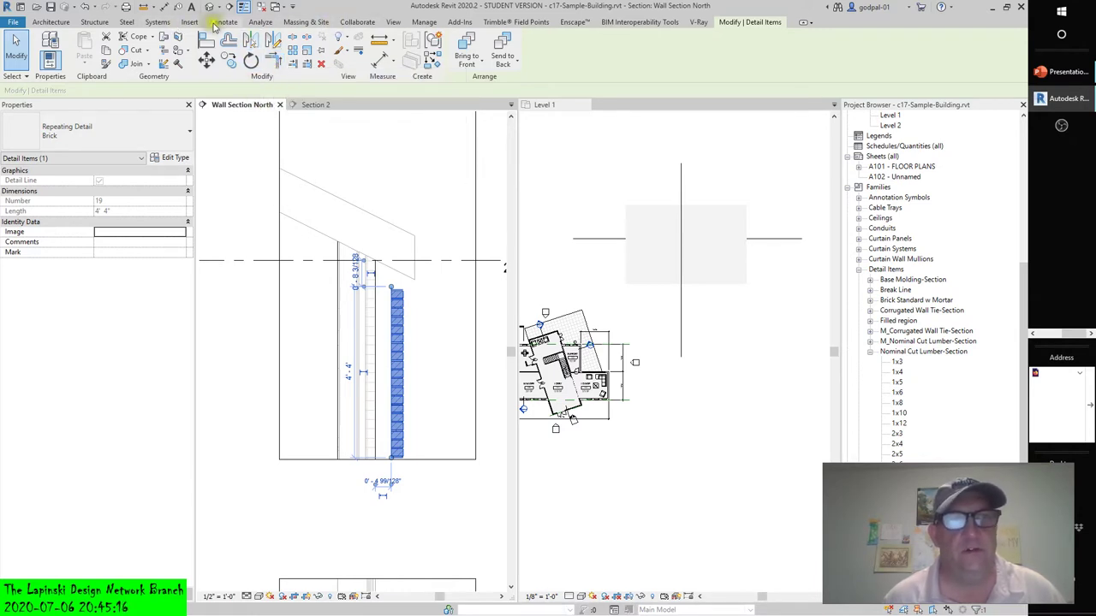
pyautogui.click(221, 22)
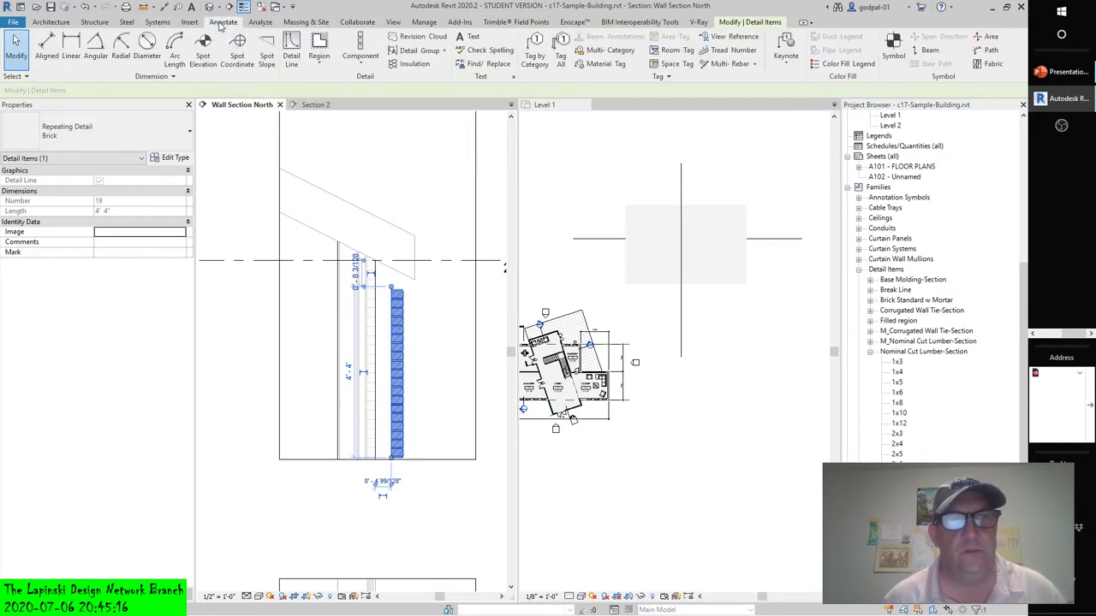
pyautogui.click(360, 67)
pyautogui.click(365, 104)
pyautogui.click(368, 259)
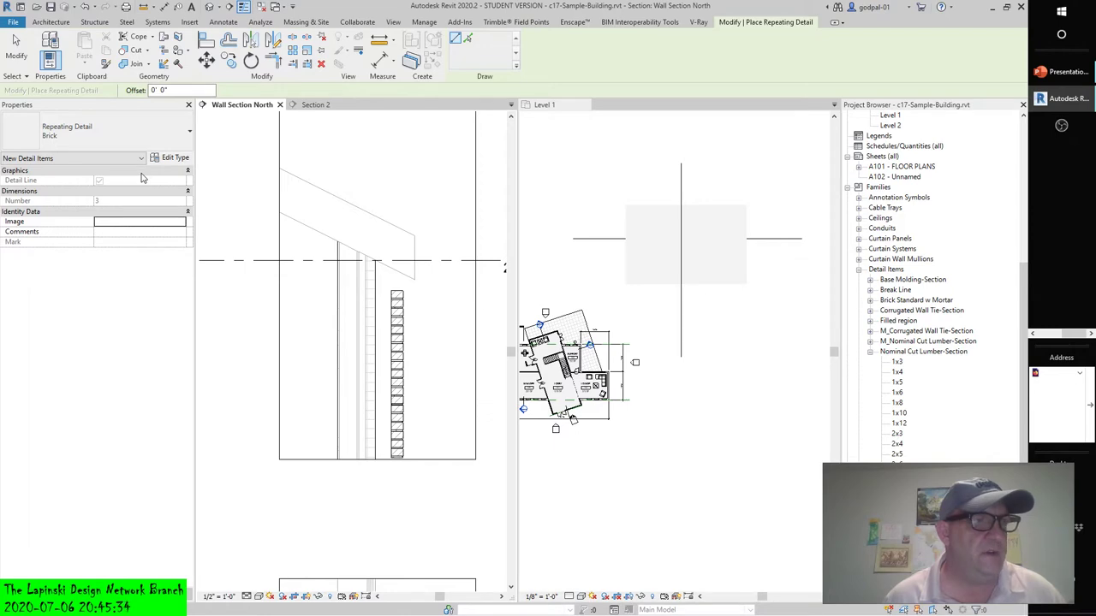
pyautogui.press('Escape')
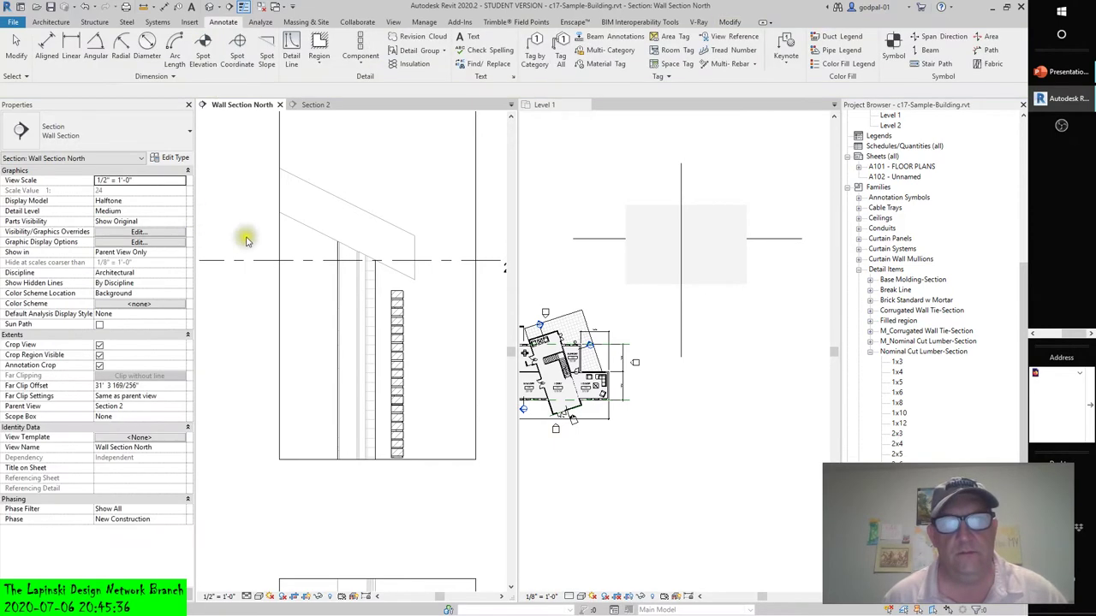
# Open the type properties of the brick repeating detail beside the wall and review the components available for its Detail parameter
pyautogui.click(397, 307)
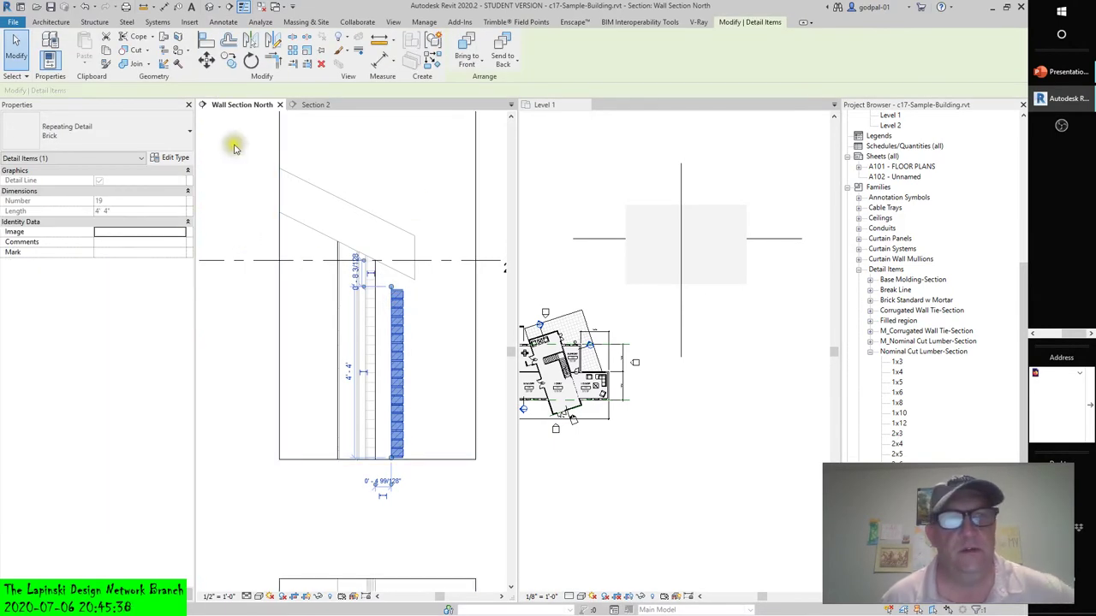
pyautogui.click(175, 158)
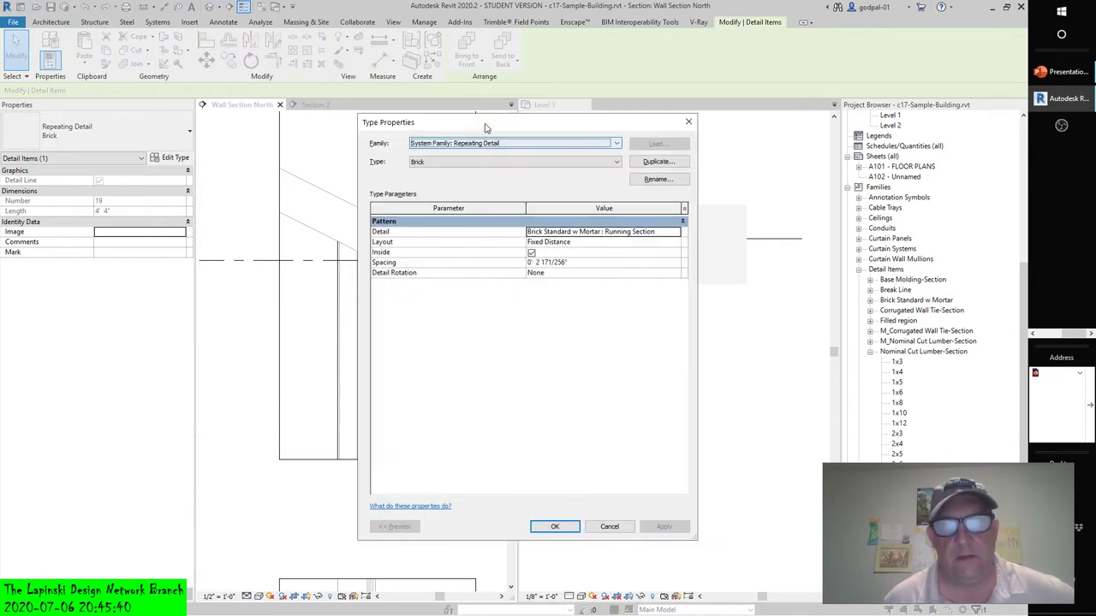
pyautogui.moveTo(479, 120); pyautogui.dragTo(579, 137)
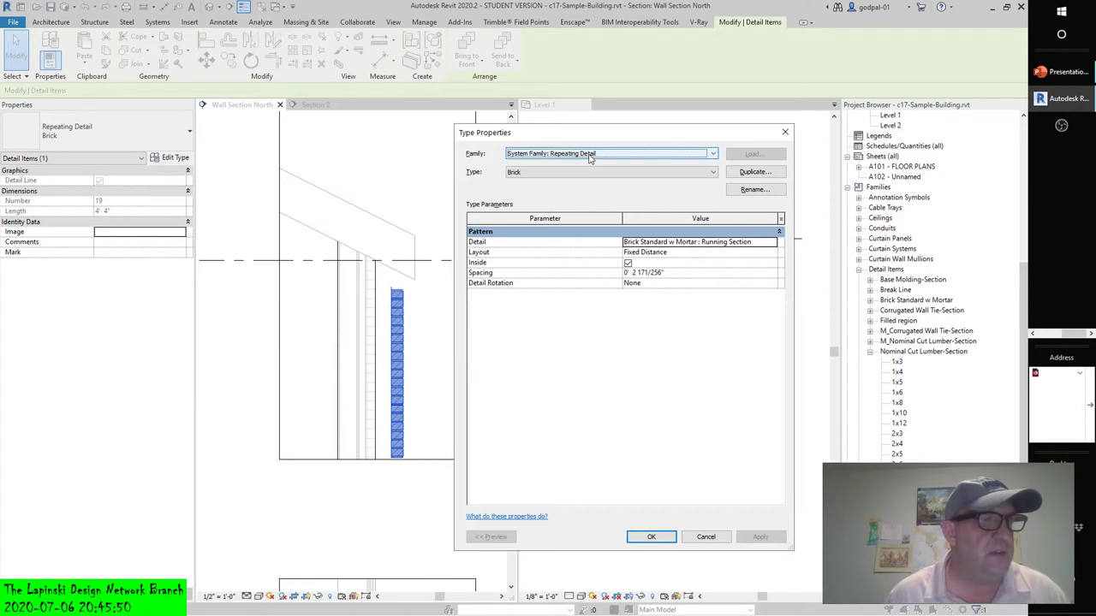
pyautogui.click(776, 242)
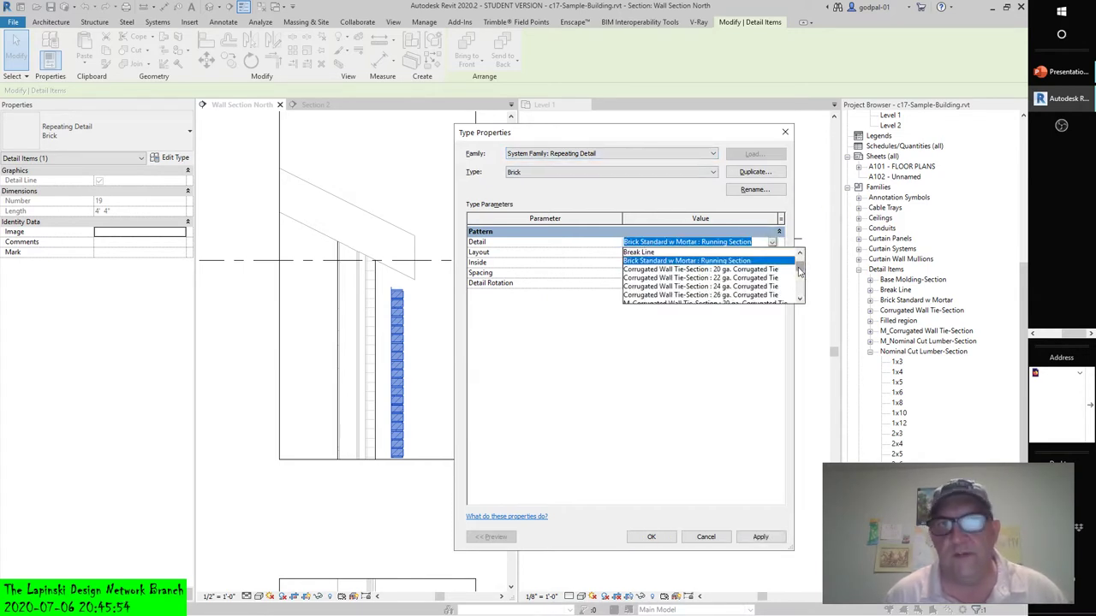
pyautogui.moveTo(799, 271); pyautogui.dragTo(796, 296)
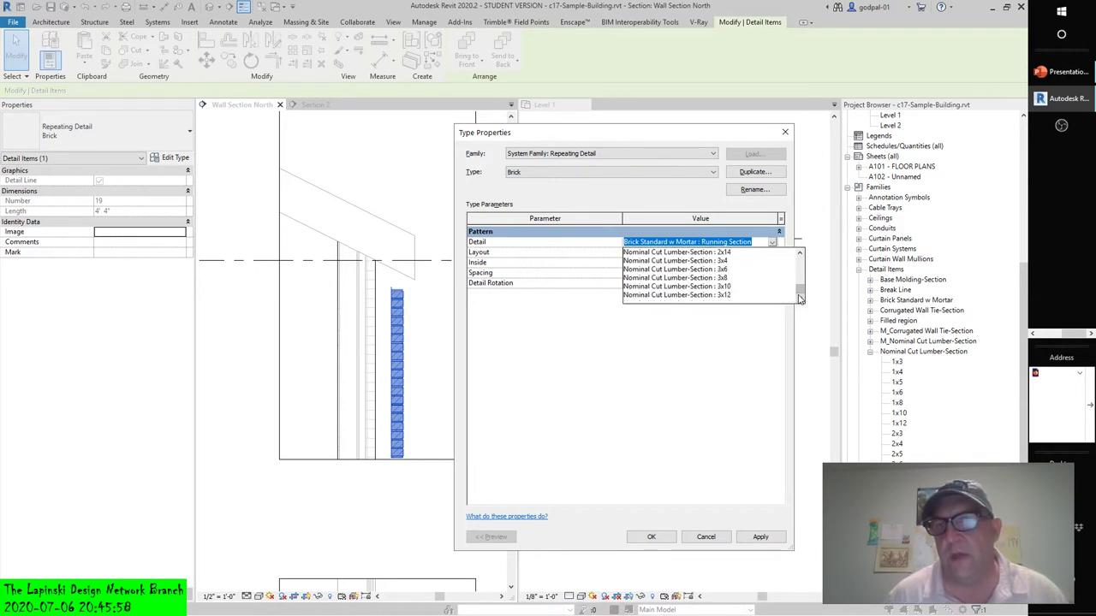
pyautogui.click(702, 382)
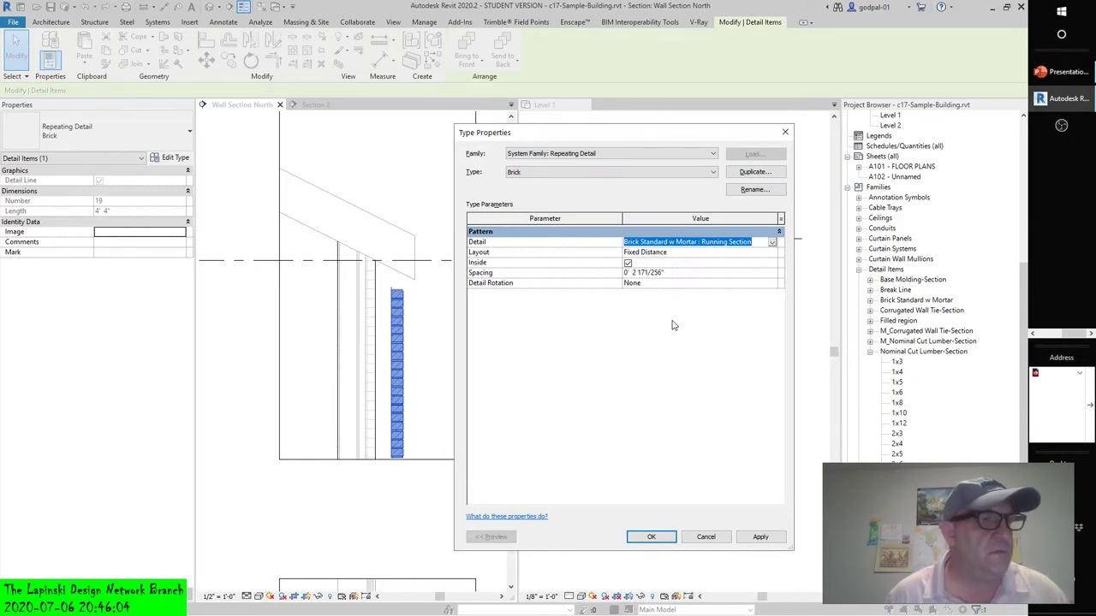
# Set the Brick repeating detail's layout to Fill Available Space and apply it
pyautogui.click(775, 254)
pyautogui.click(775, 255)
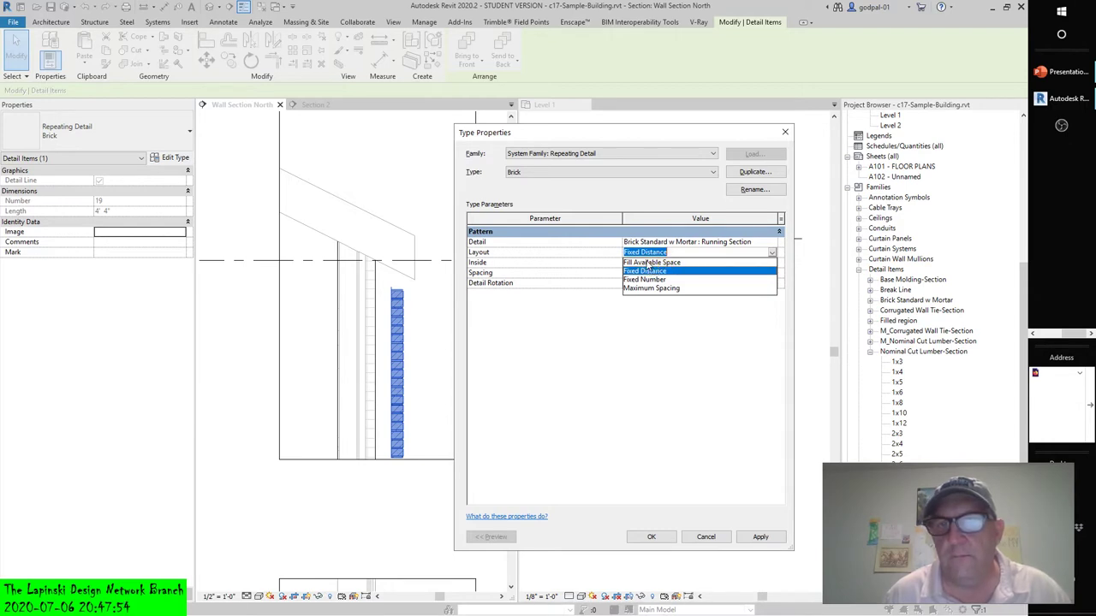
pyautogui.click(660, 364)
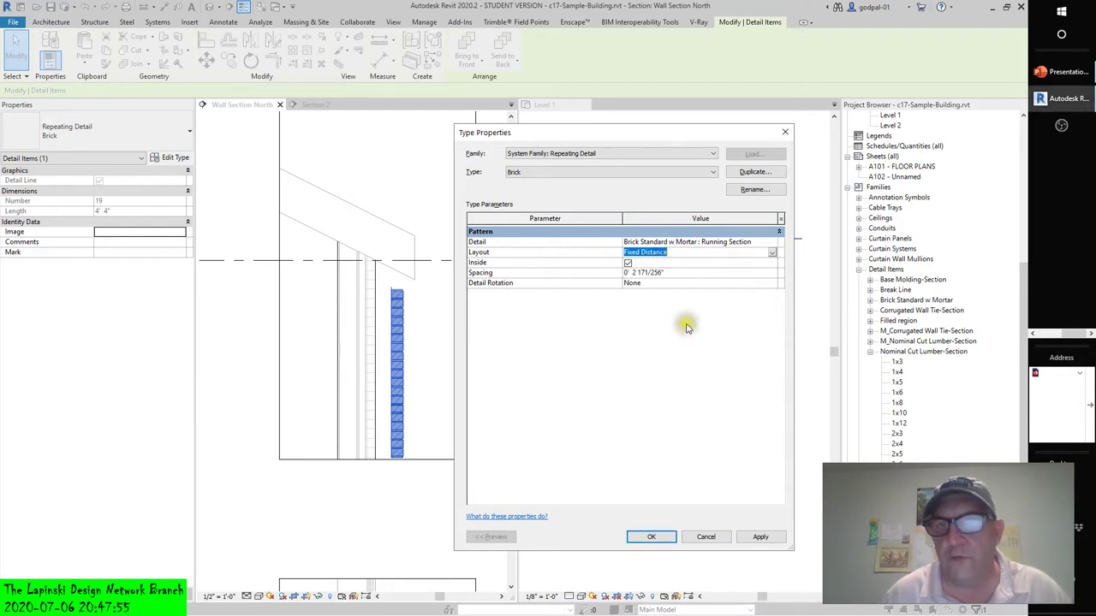
pyautogui.click(773, 253)
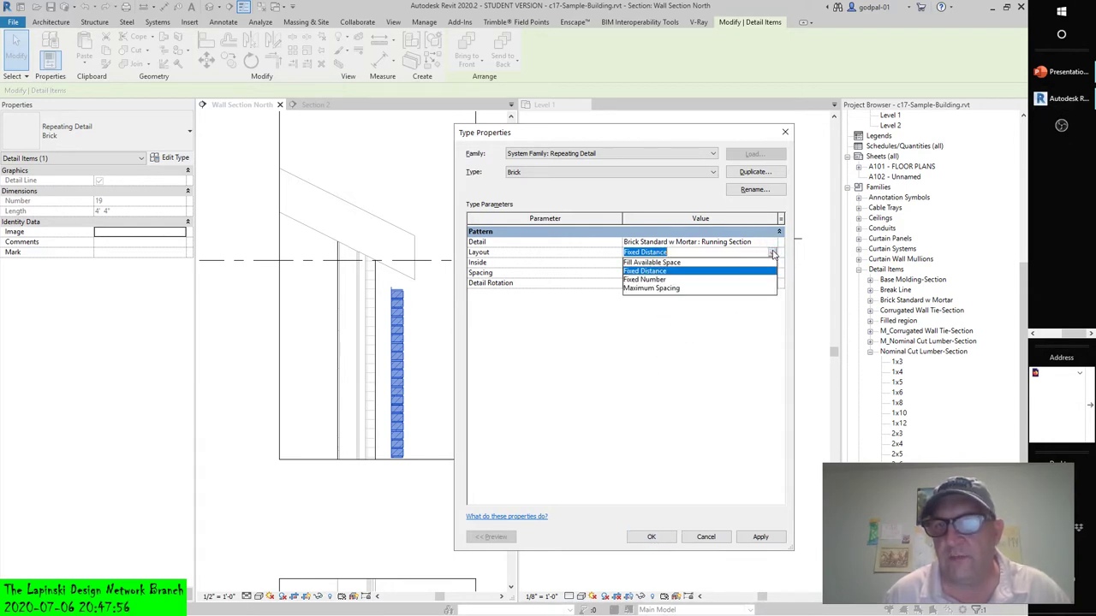
pyautogui.click(662, 263)
pyautogui.click(753, 537)
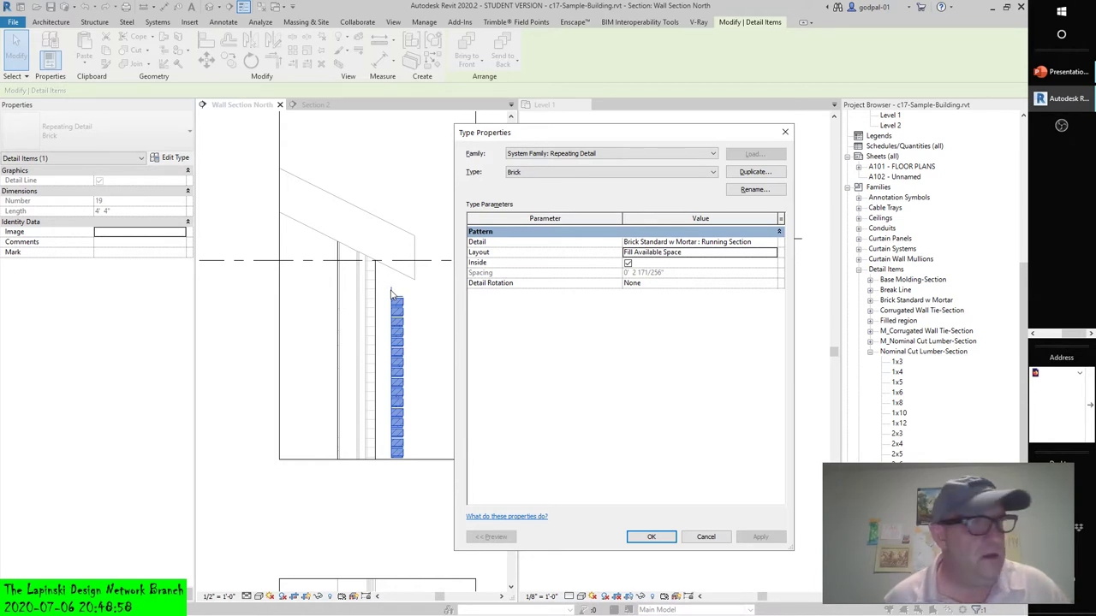
# Change the Brick type's layout to Fixed Number and apply it
pyautogui.click(772, 252)
pyautogui.click(644, 279)
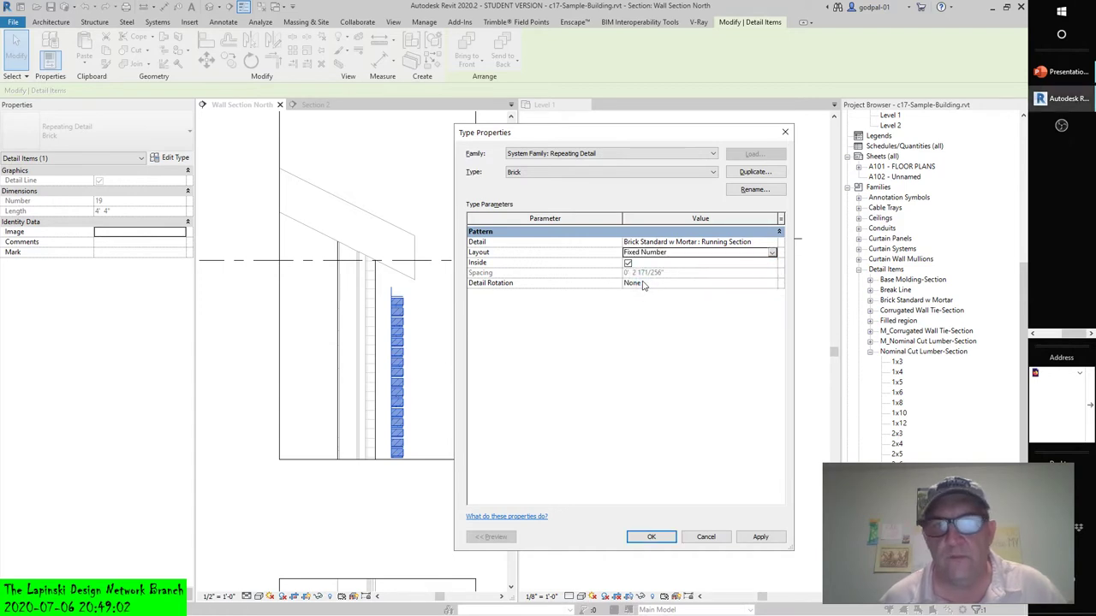
pyautogui.click(760, 537)
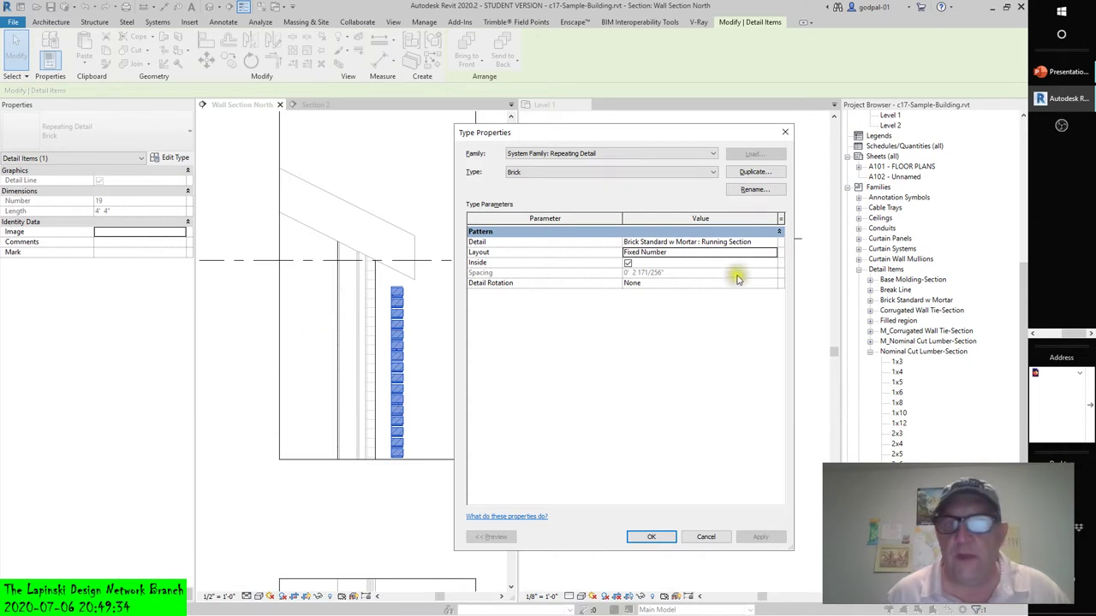
# Switch the Brick type's layout to Maximum Spacing and apply it
pyautogui.click(771, 252)
pyautogui.click(773, 253)
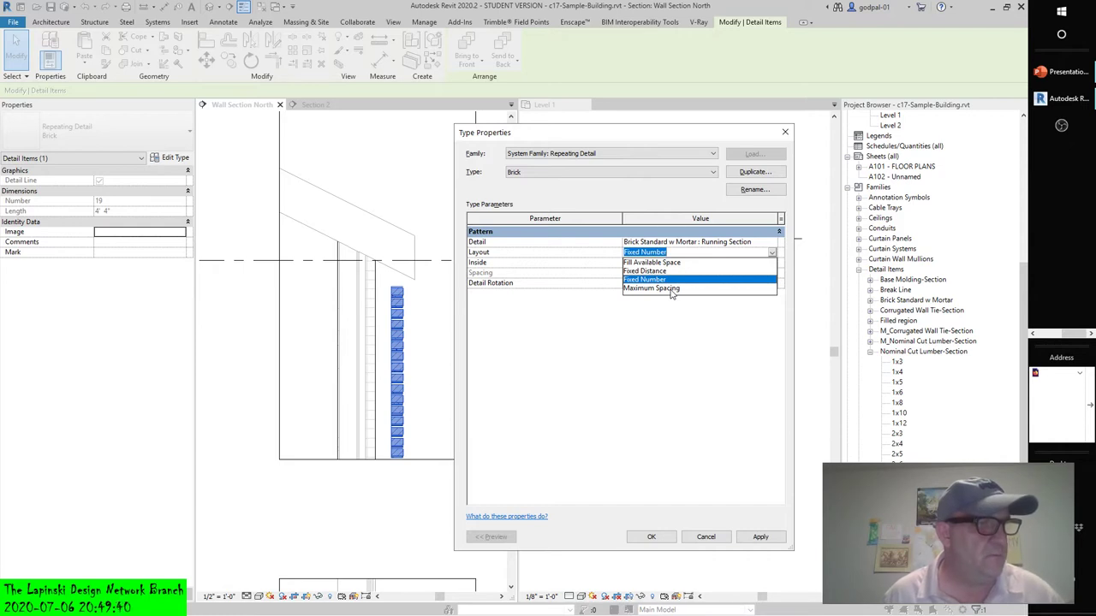
pyautogui.click(672, 290)
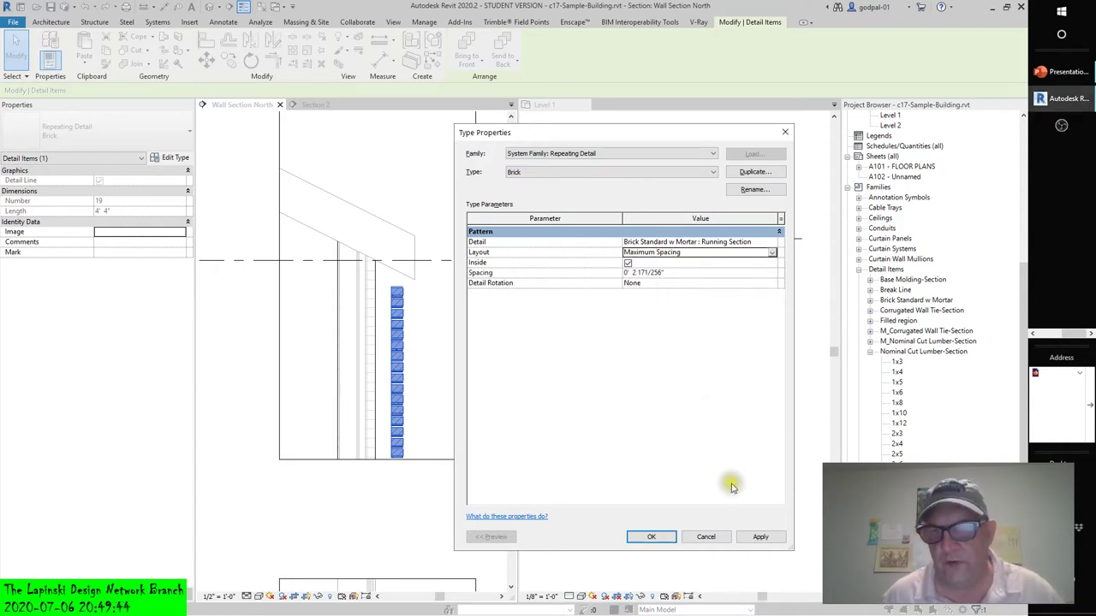
pyautogui.click(760, 537)
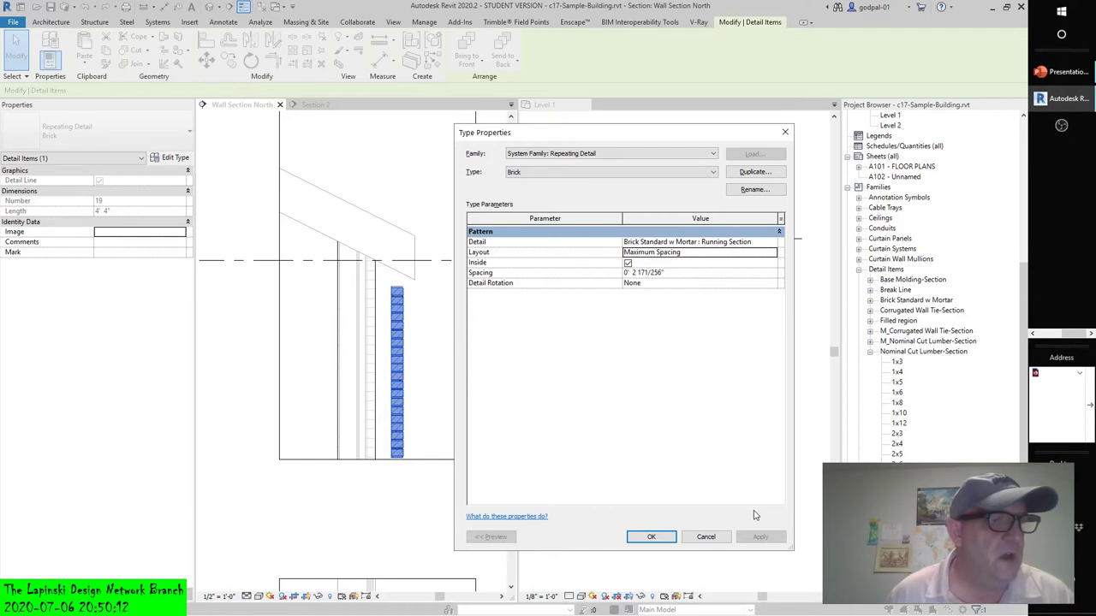
# Set the Brick type's spacing to 0' 2", apply it and close the type properties
pyautogui.click(658, 272)
pyautogui.moveTo(664, 273); pyautogui.dragTo(643, 273)
pyautogui.press('BackSpace')
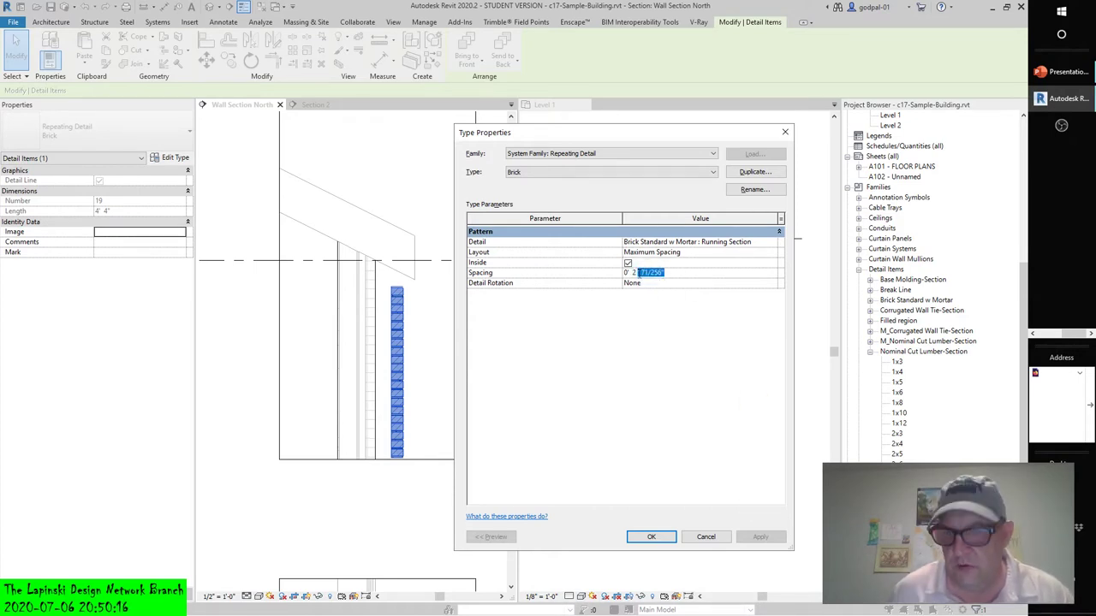
pyautogui.write('"')
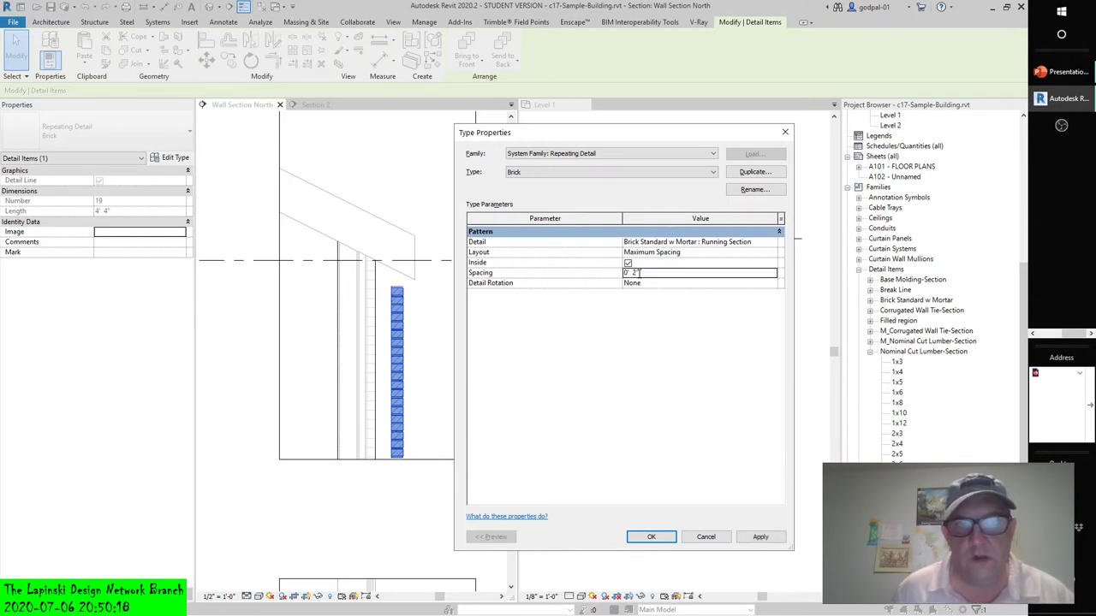
pyautogui.click(760, 536)
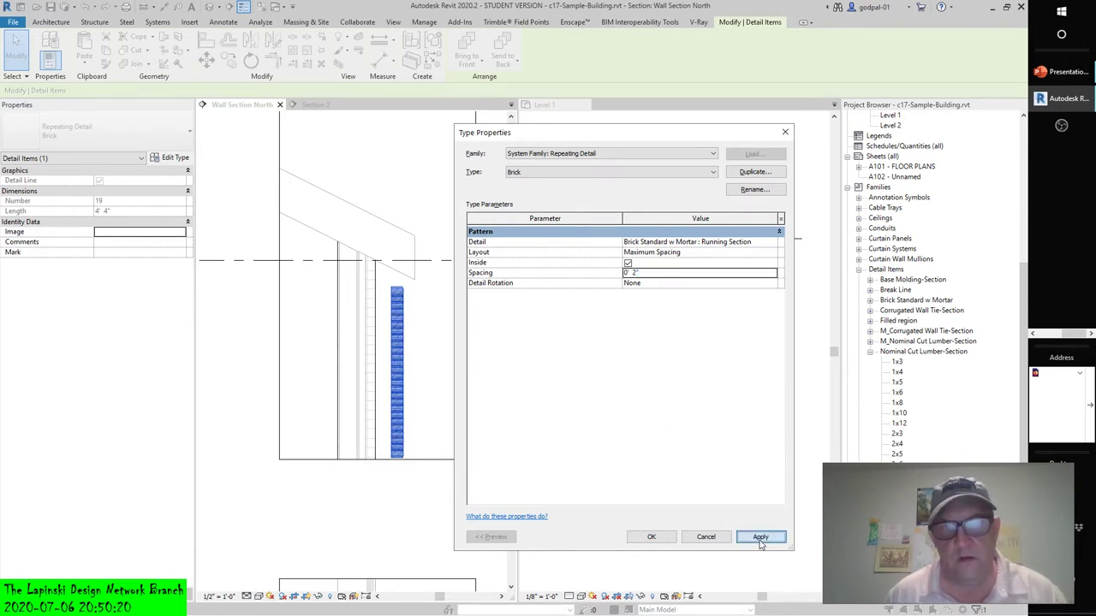
pyautogui.click(651, 536)
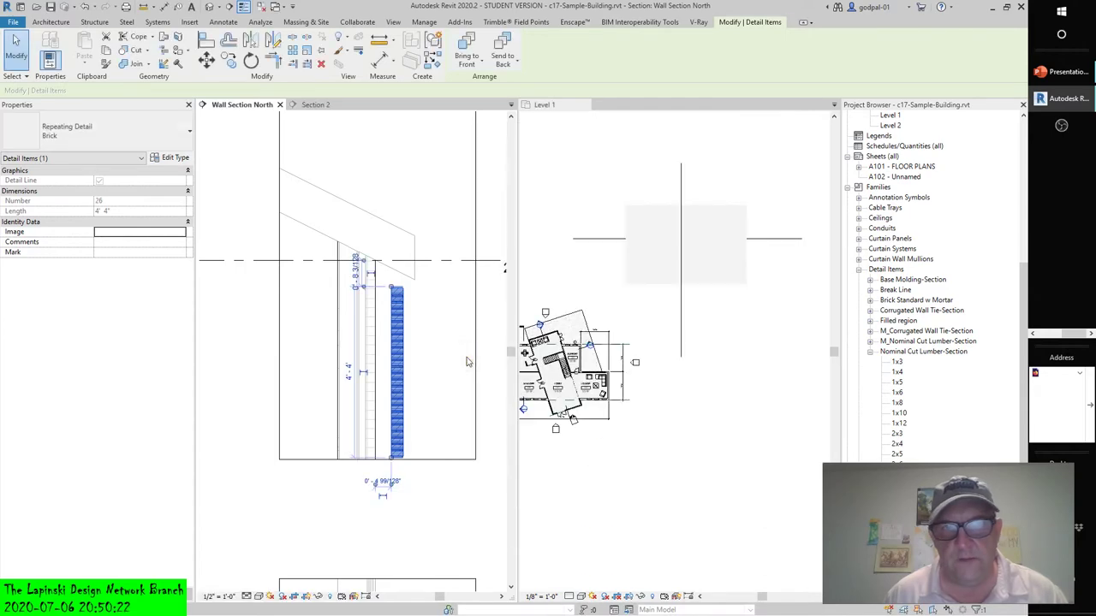
# Examine the brick courses at the upper end of the repeating detail up close to see how they overlap
pyautogui.click(428, 324)
pyautogui.scroll(3, 428, 324)
pyautogui.scroll(5, 394, 253)
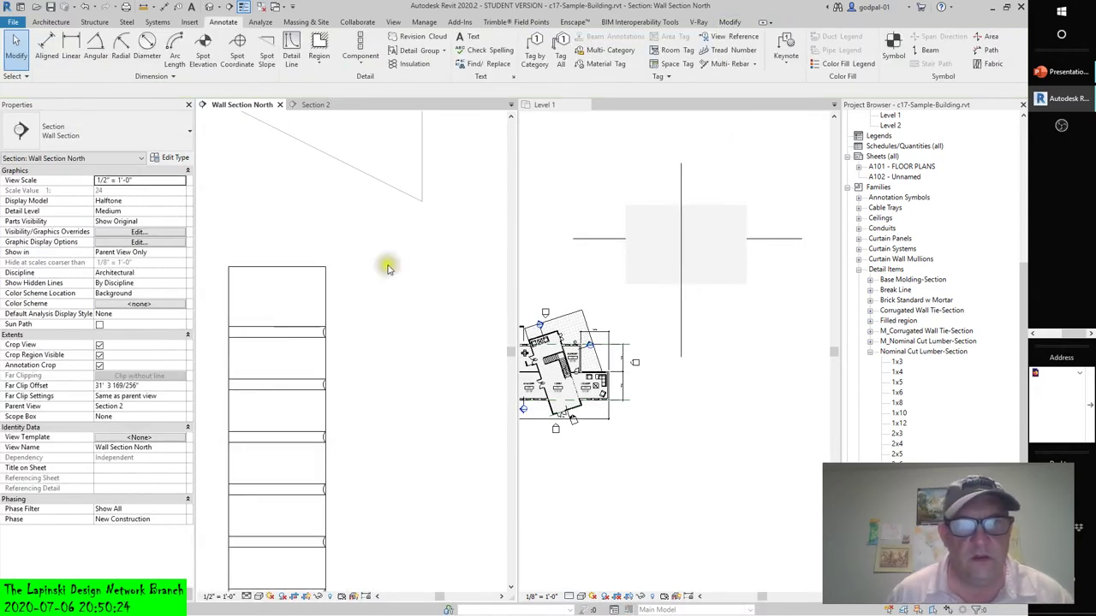
pyautogui.click(325, 295)
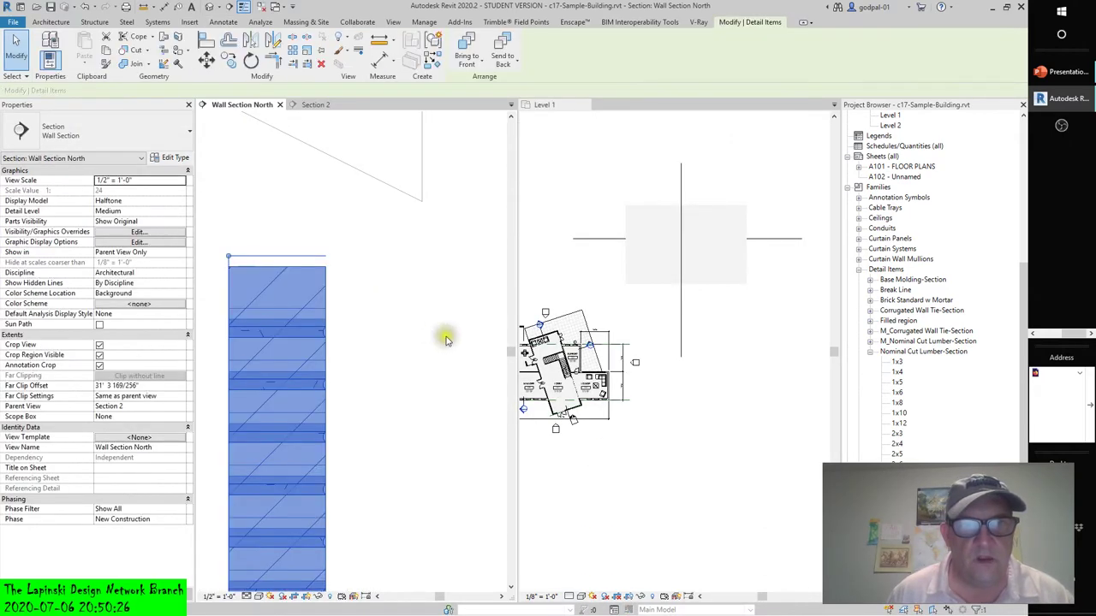
pyautogui.scroll(-2, 445, 338)
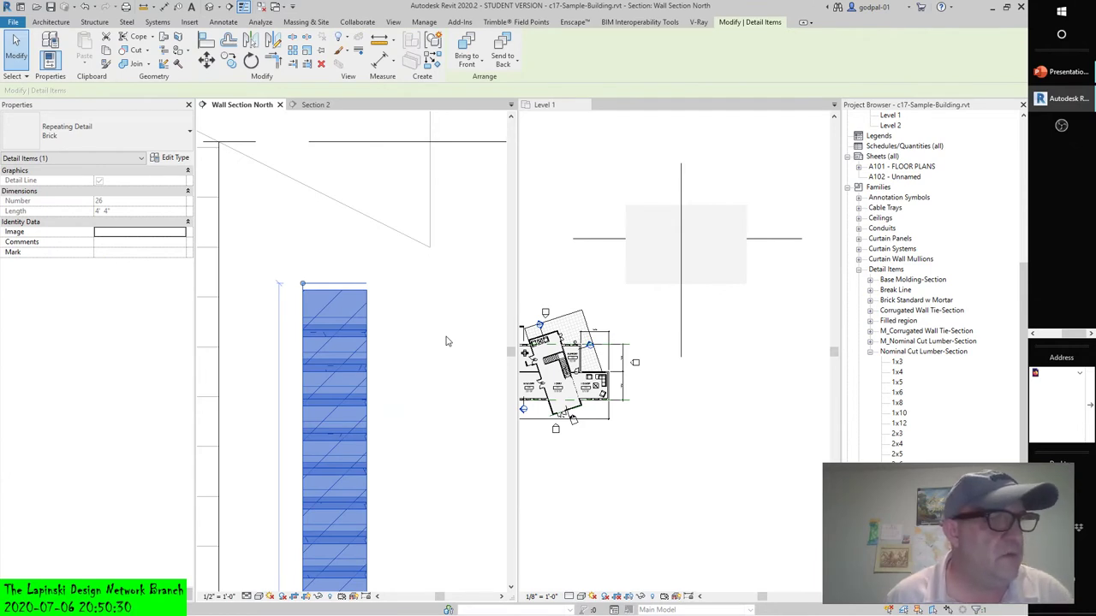
pyautogui.scroll(-3, 452, 340)
pyautogui.scroll(-2, 454, 341)
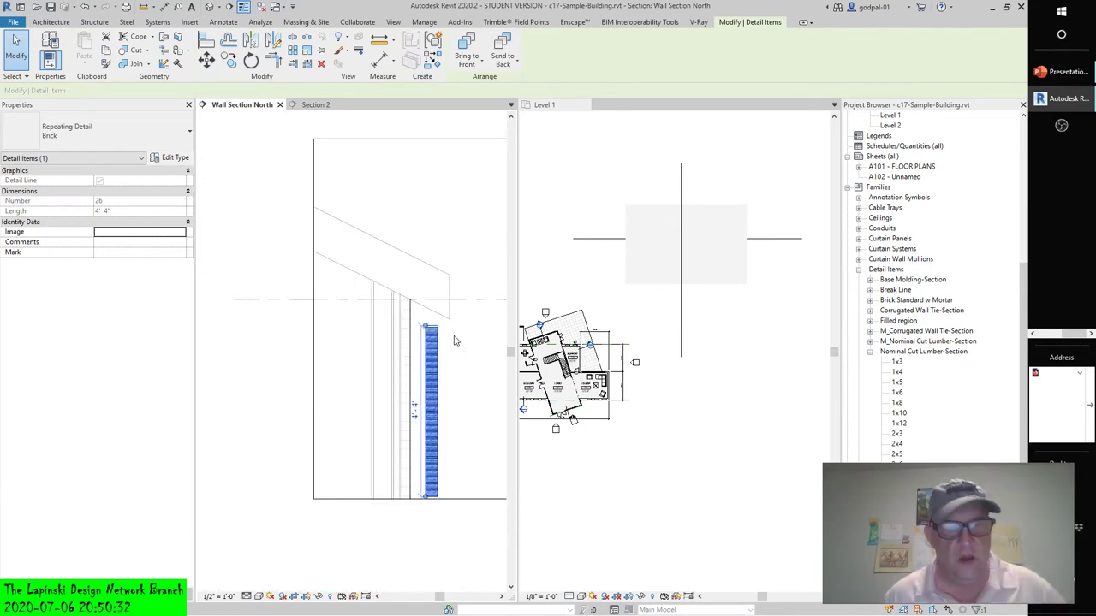
pyautogui.press('Escape')
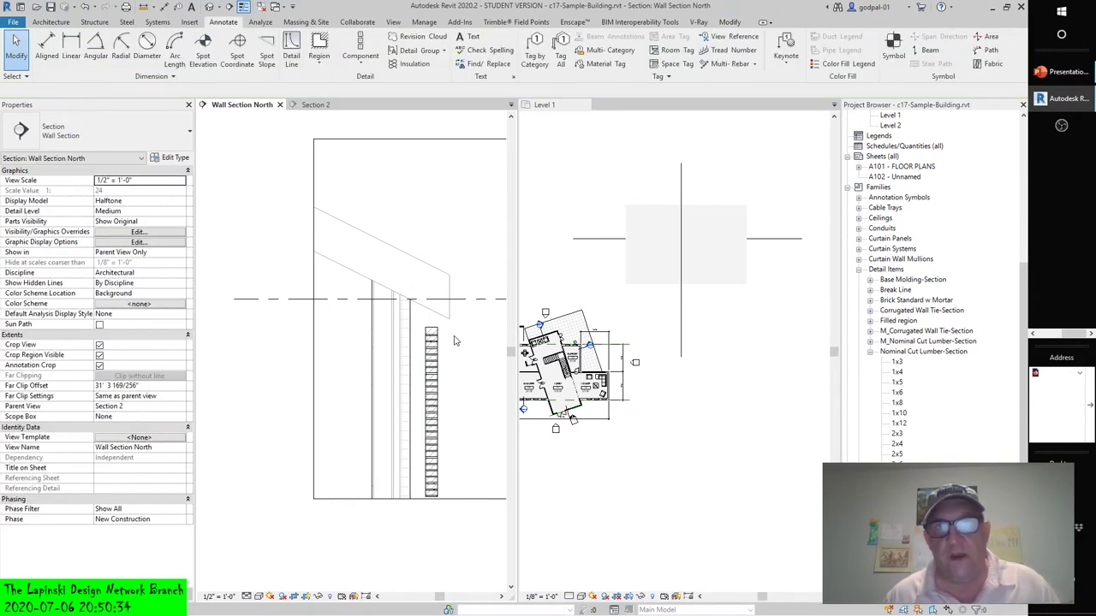
# Undo the layout and spacing changes to the brick repeating detail, redoing its placement if the undo removes it
pyautogui.click(436, 349)
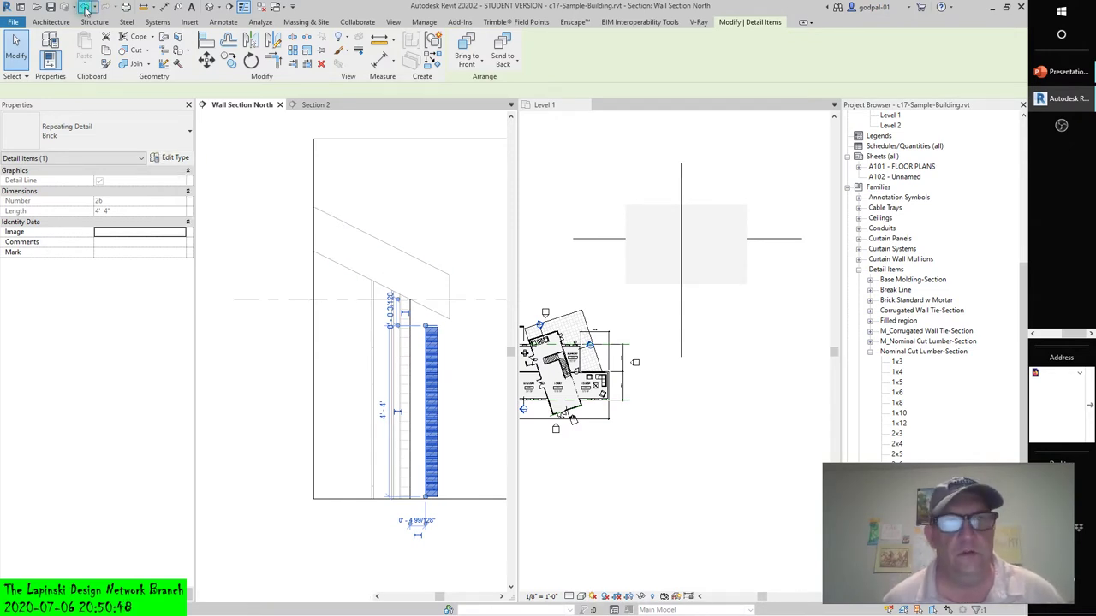
pyautogui.click(85, 7)
pyautogui.click(85, 7)
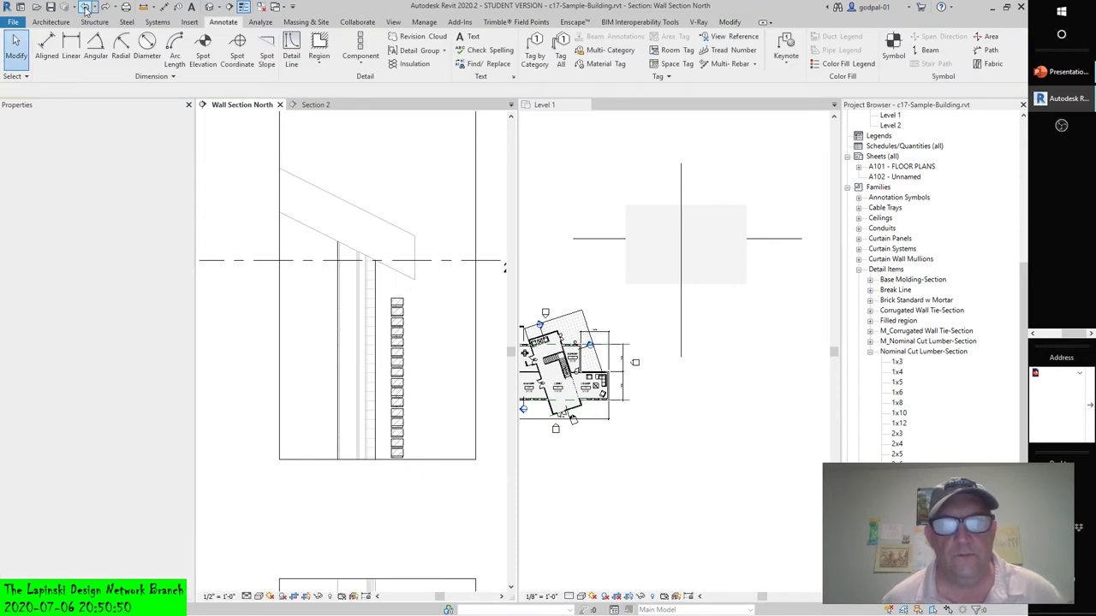
pyautogui.click(85, 7)
pyautogui.click(85, 7)
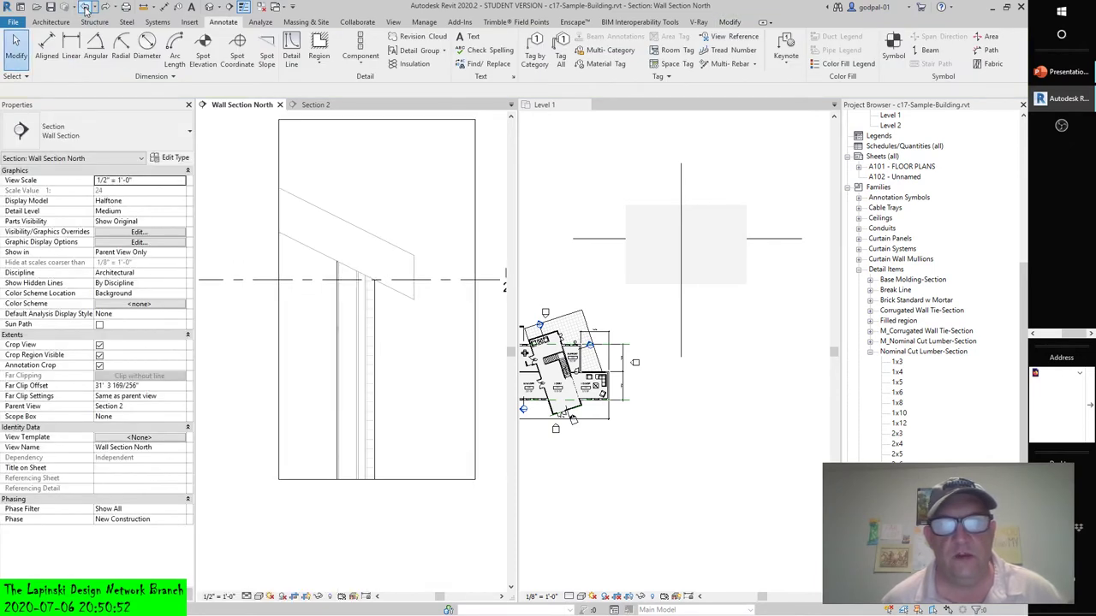
pyautogui.click(107, 6)
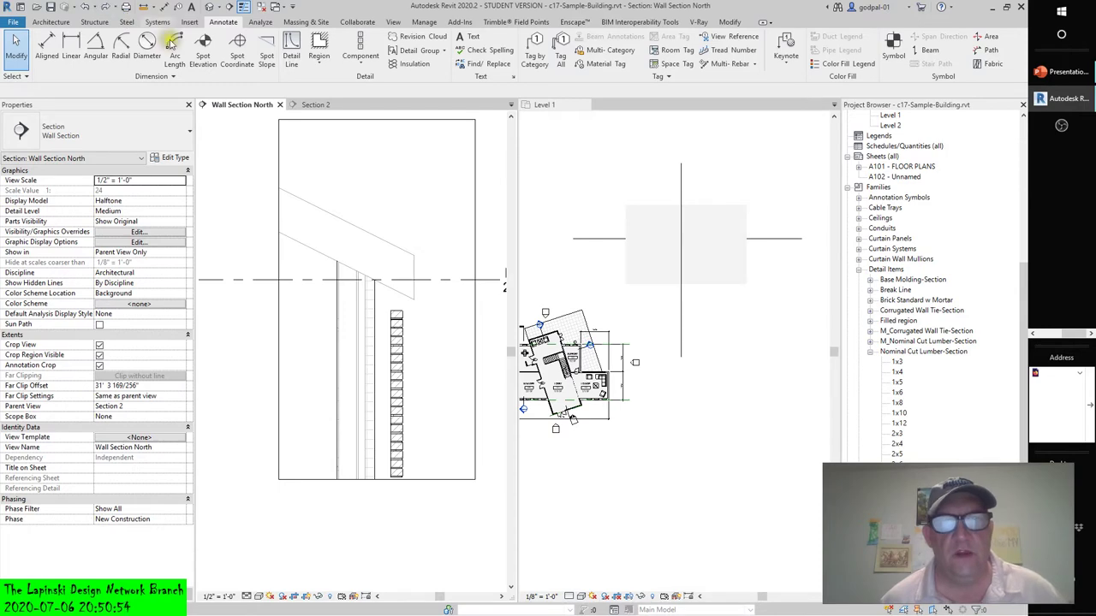
# Open the type properties of the brick repeating detail, turn off Inside and apply the change
pyautogui.click(393, 335)
pyautogui.click(170, 157)
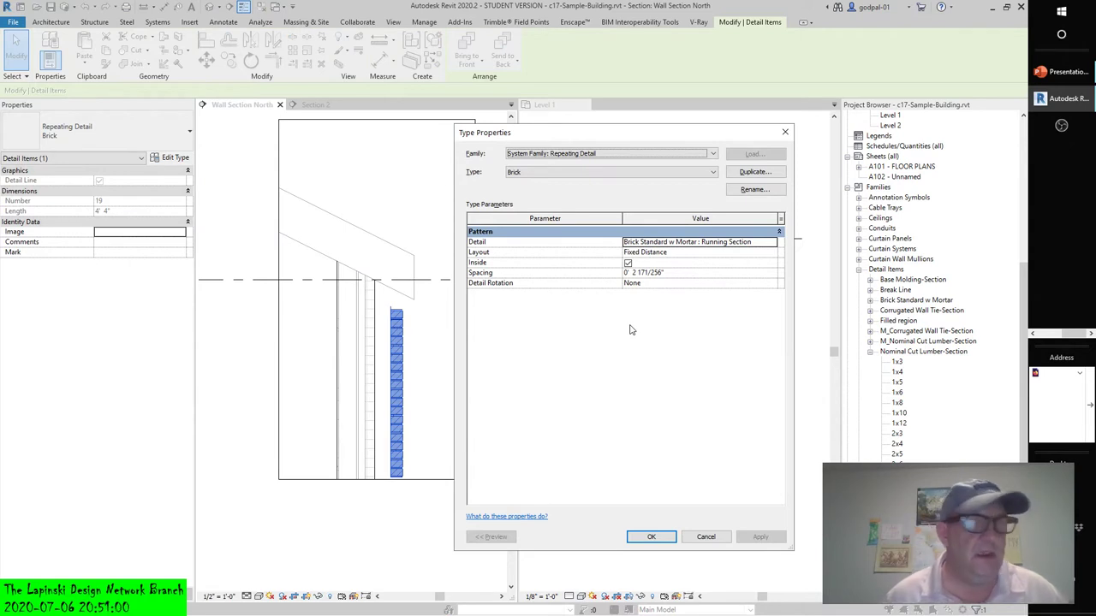
pyautogui.click(628, 264)
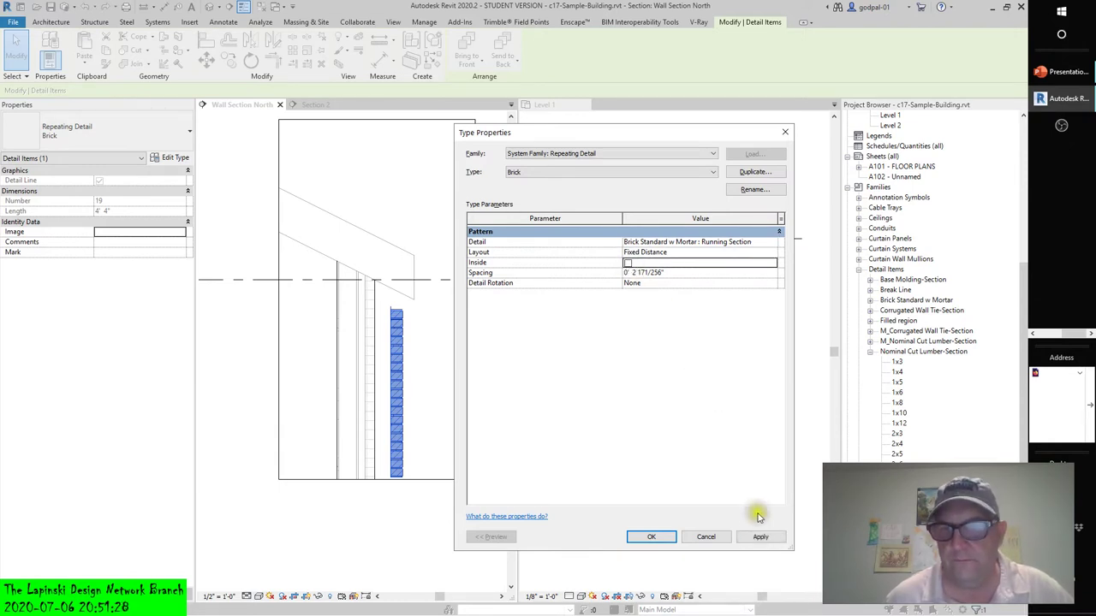
pyautogui.click(758, 536)
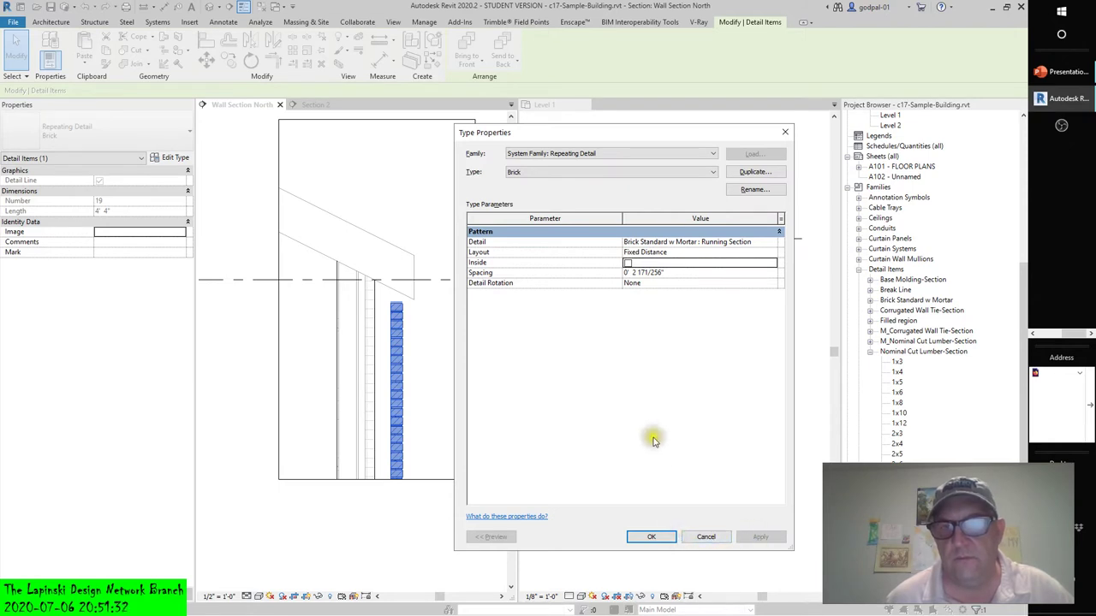
# Toggle the Brick type's Inside option on and off again, applying each state to compare them
pyautogui.click(627, 263)
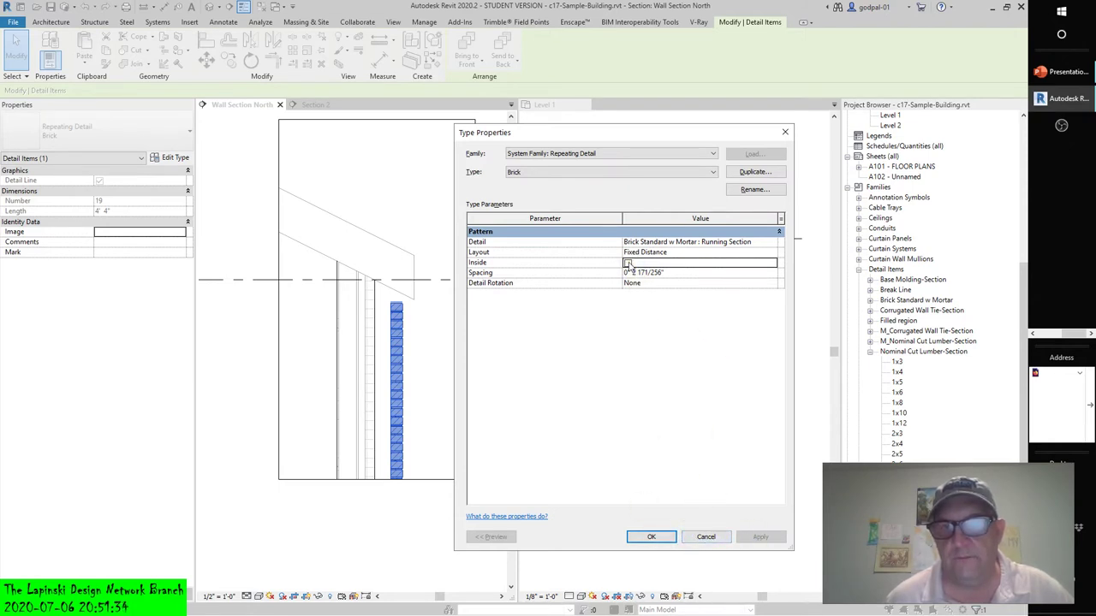
pyautogui.click(752, 539)
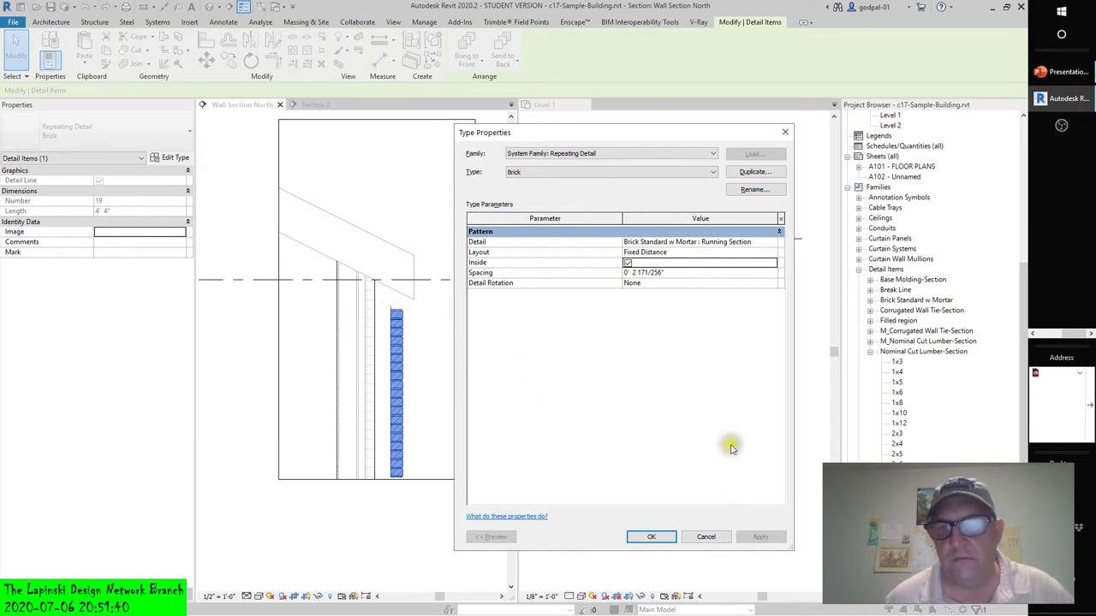
pyautogui.click(629, 264)
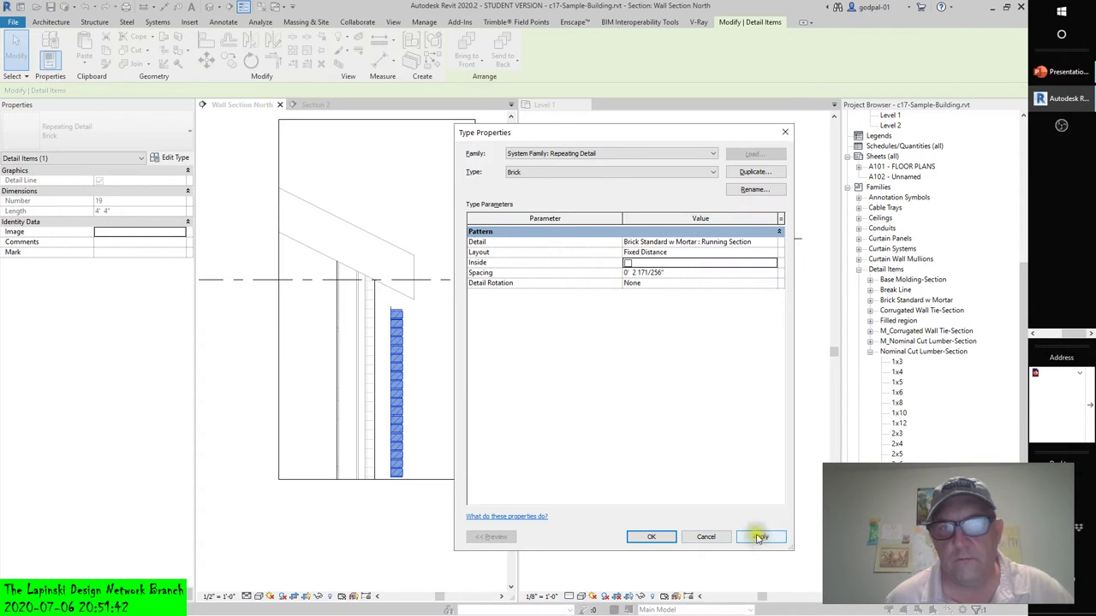
pyautogui.click(760, 536)
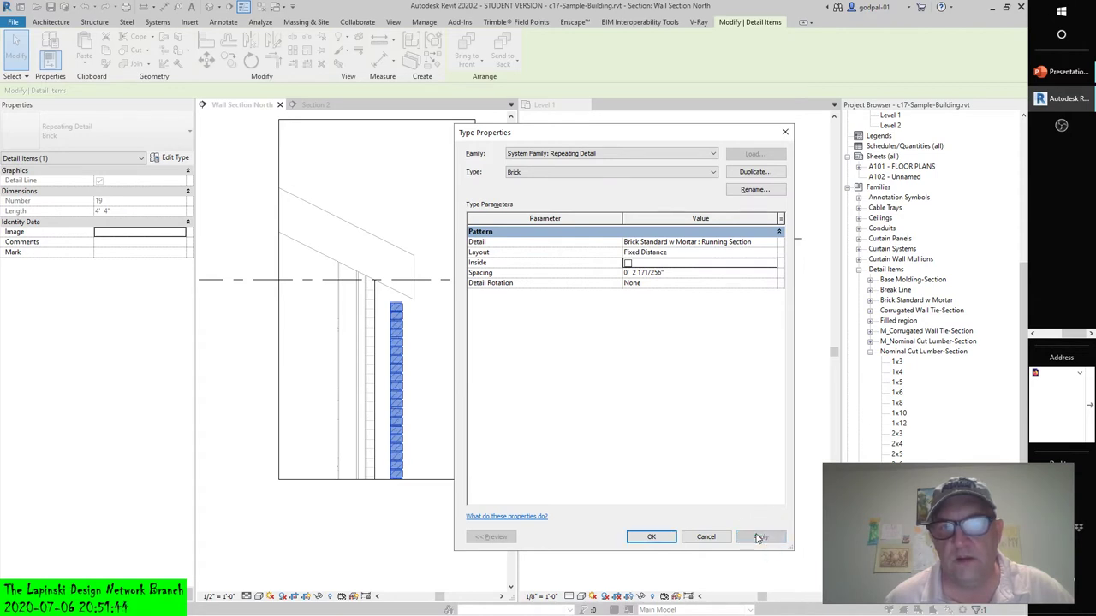
# Turn on Inside for the Brick type and try to apply a spacing of 8"/3
pyautogui.click(628, 264)
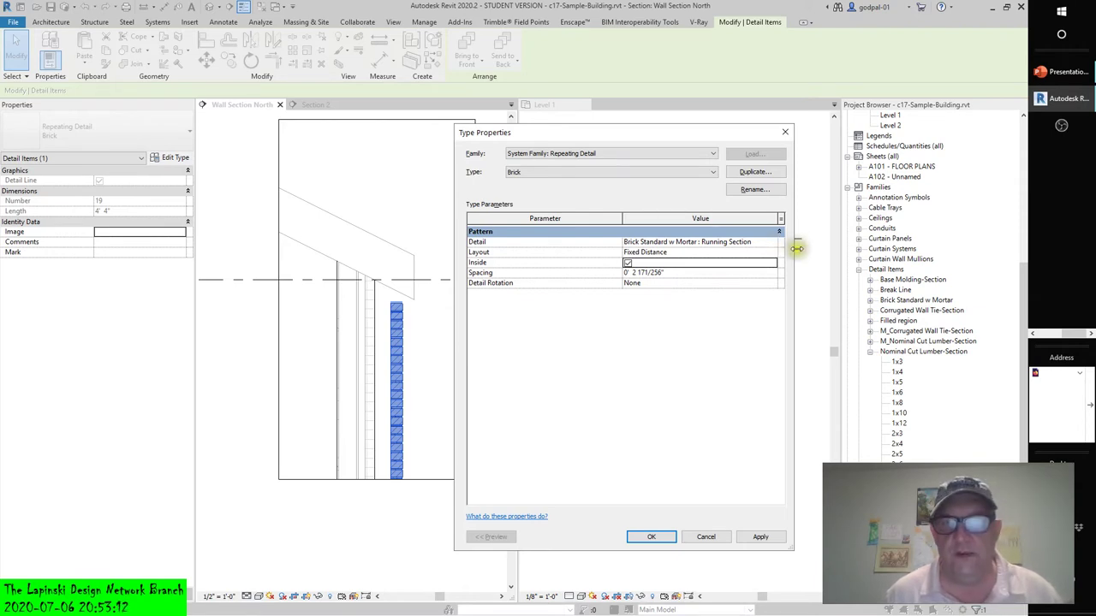
pyautogui.click(638, 272)
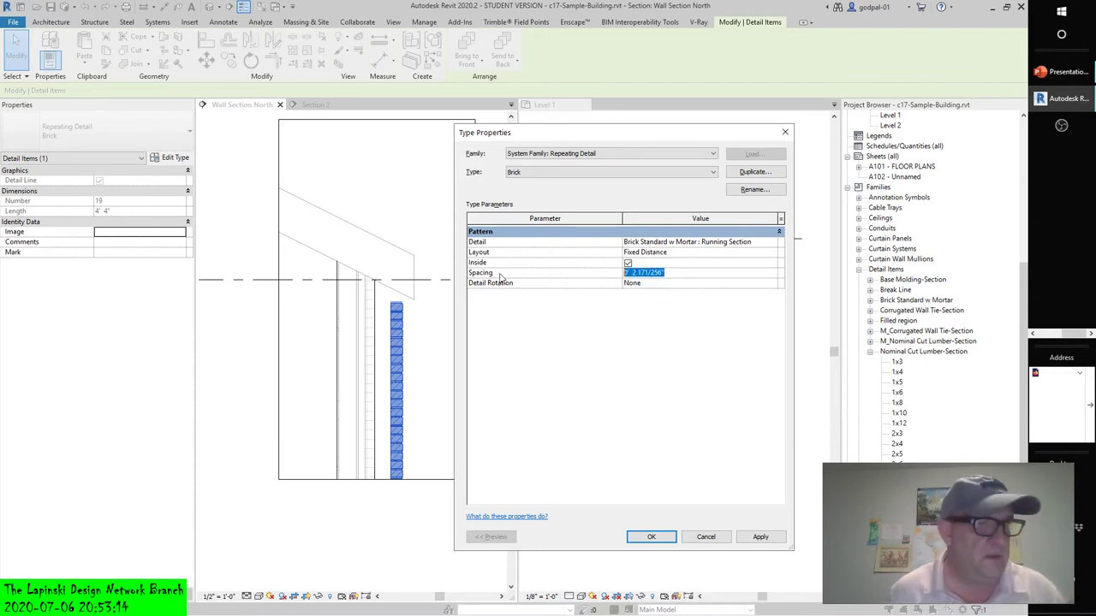
pyautogui.write('8"')
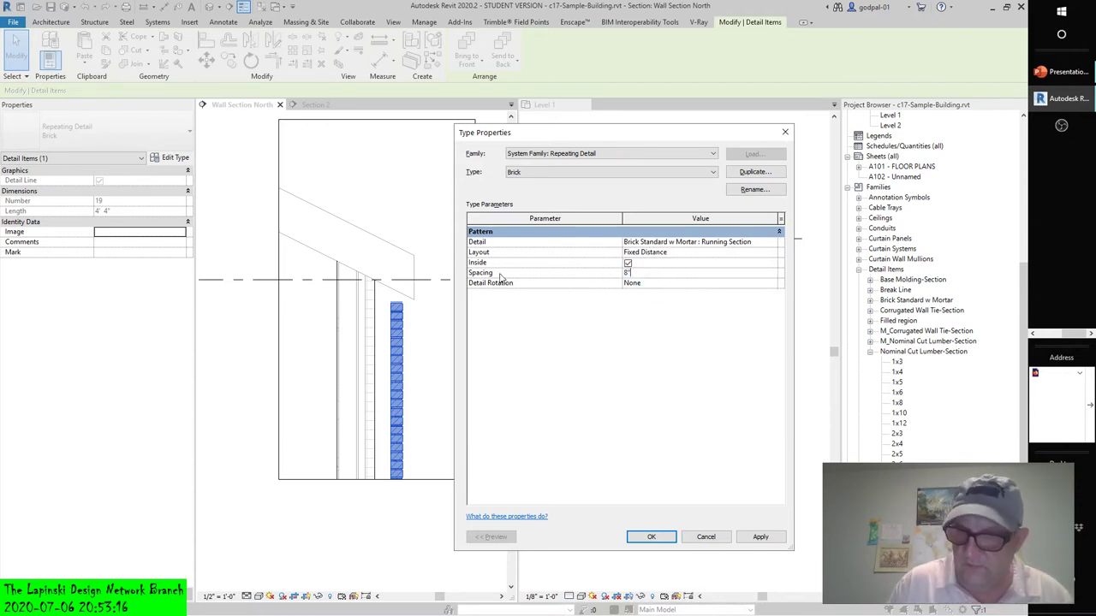
pyautogui.write('/3')
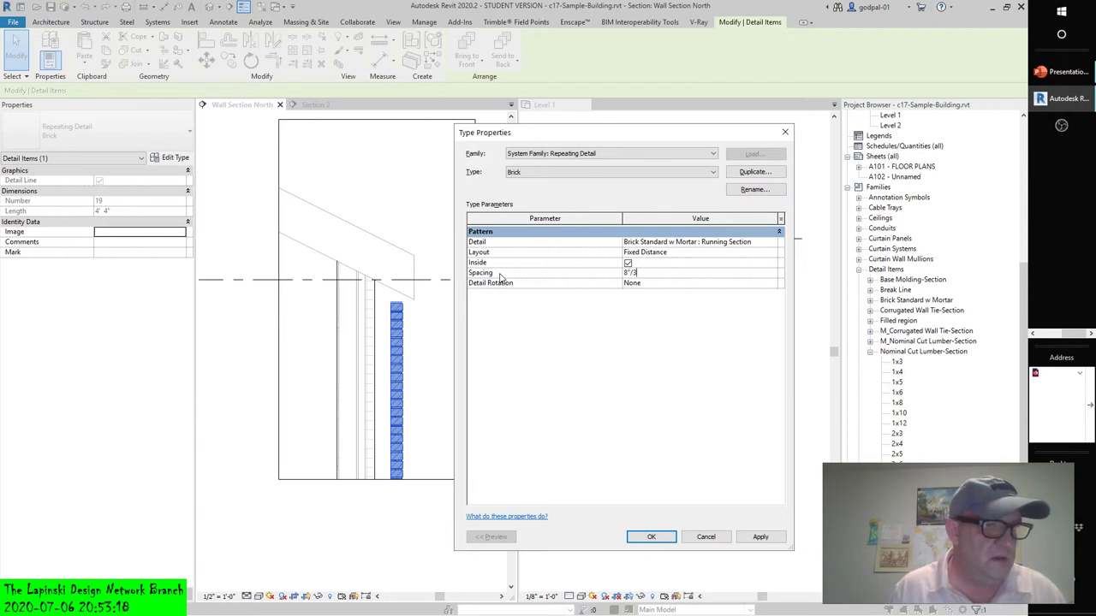
pyautogui.click(751, 539)
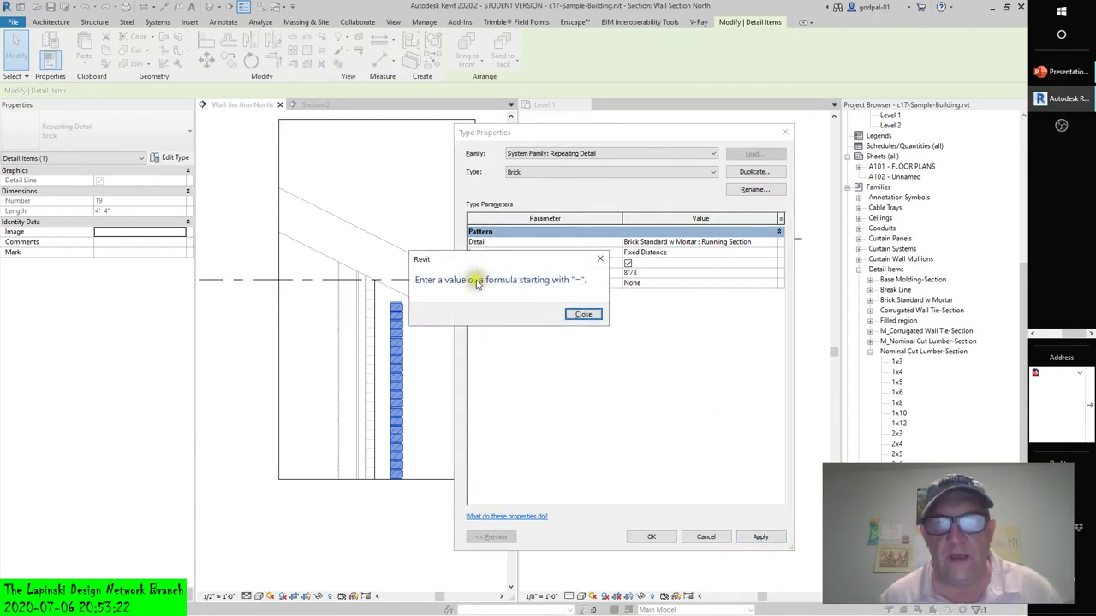
pyautogui.click(583, 314)
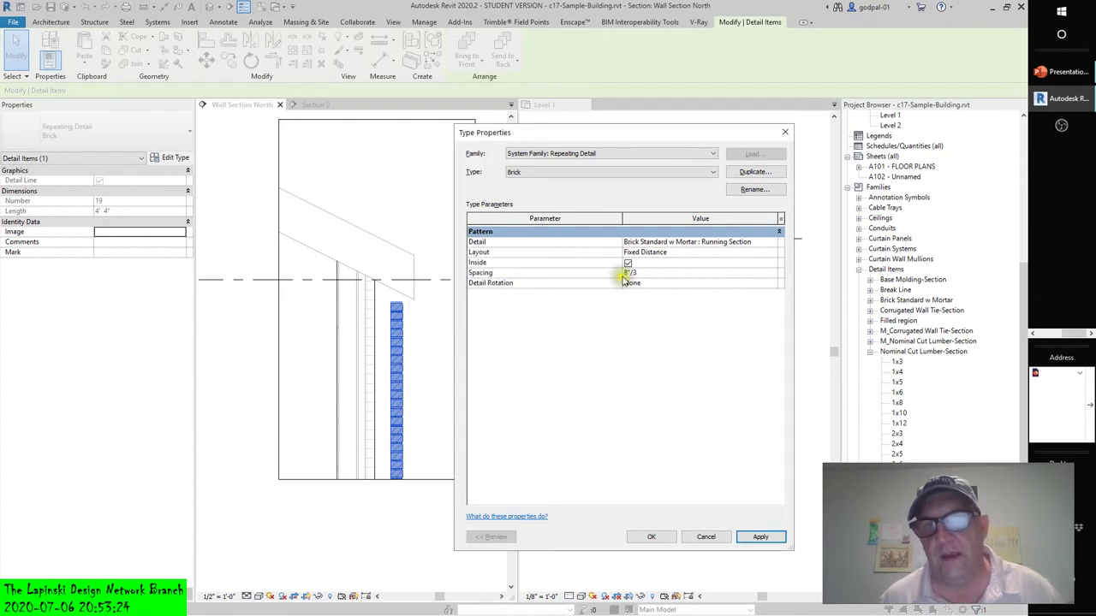
# Set the Brick type's spacing with the formula =8"/3 and apply it
pyautogui.click(648, 315)
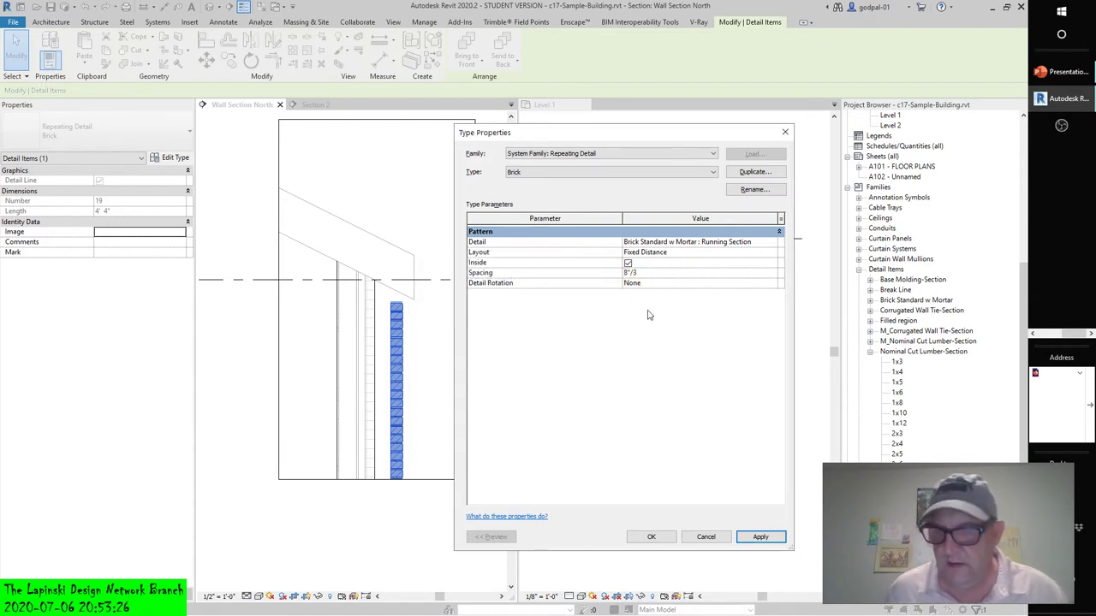
pyautogui.click(625, 272)
pyautogui.write('=')
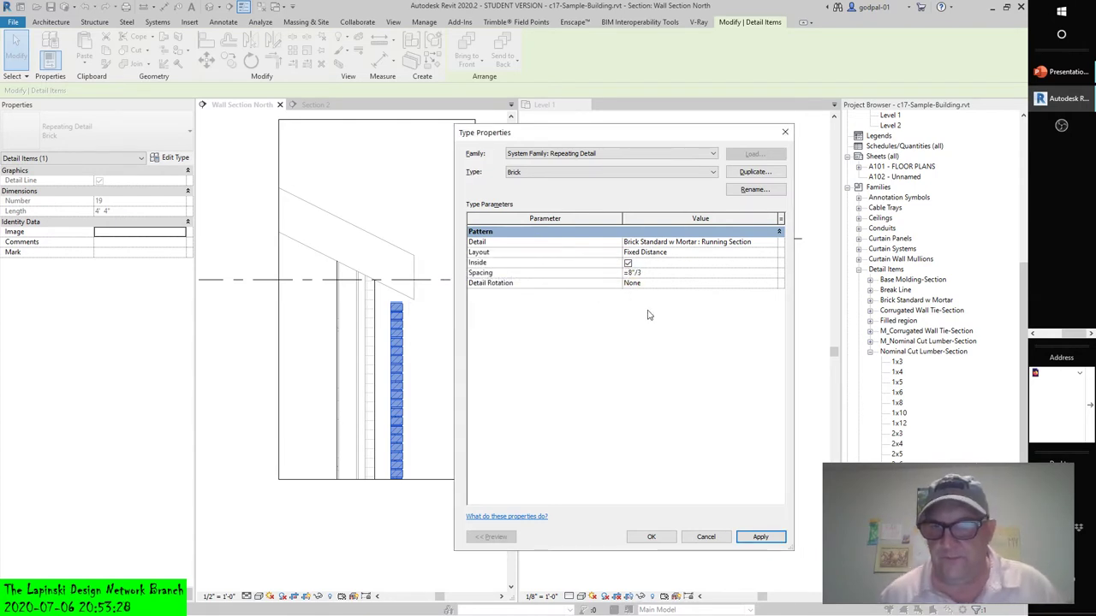
pyautogui.click(757, 540)
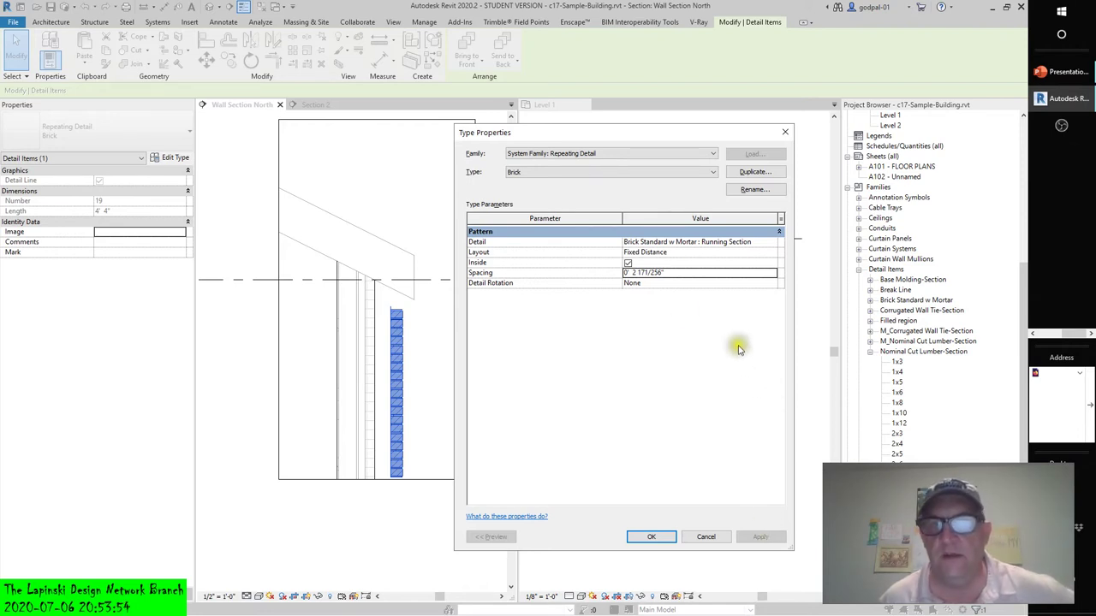
# Set the Brick type's Detail Rotation to 90° Clockwise and apply it
pyautogui.click(643, 285)
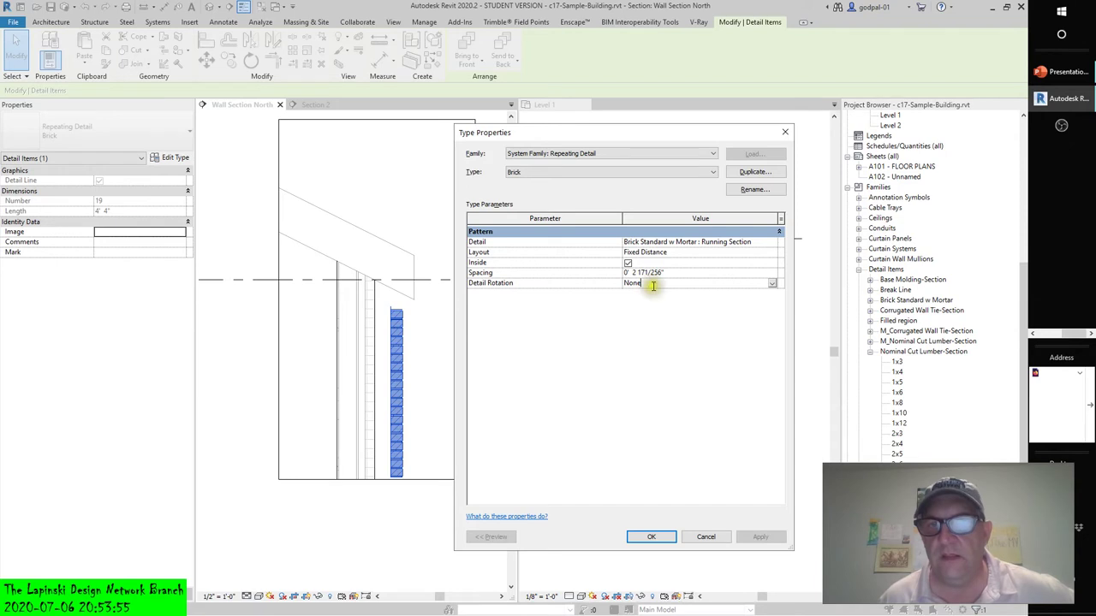
pyautogui.click(773, 284)
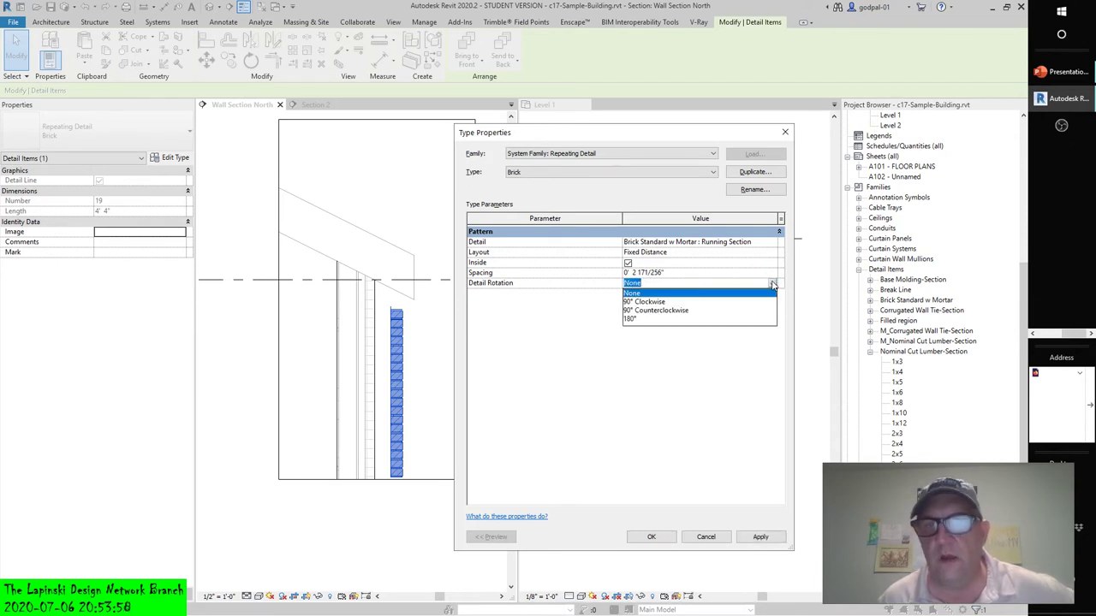
pyautogui.click(630, 302)
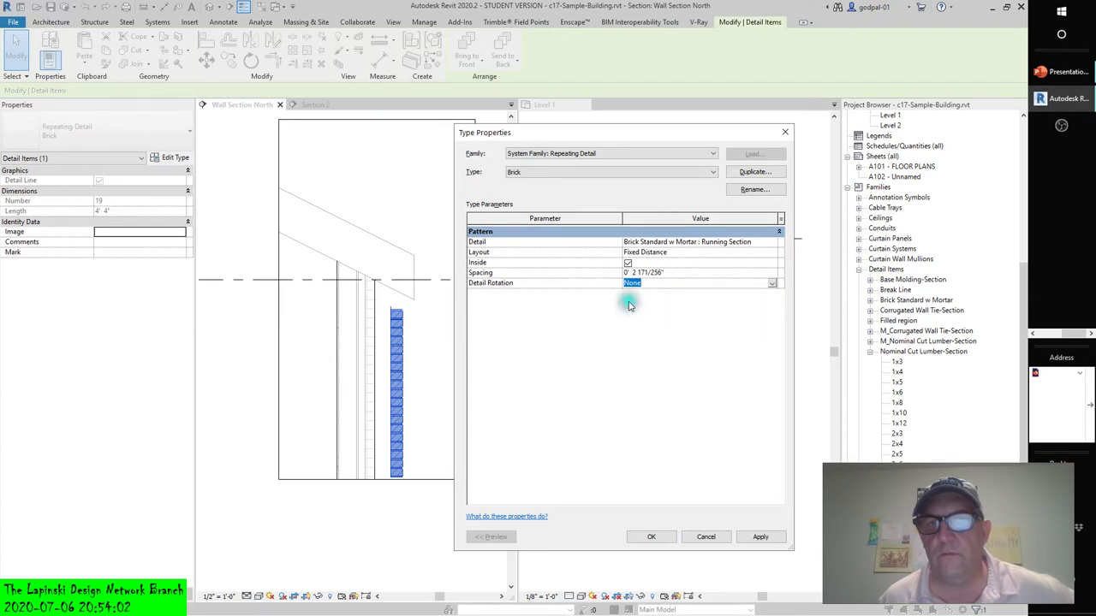
pyautogui.click(760, 537)
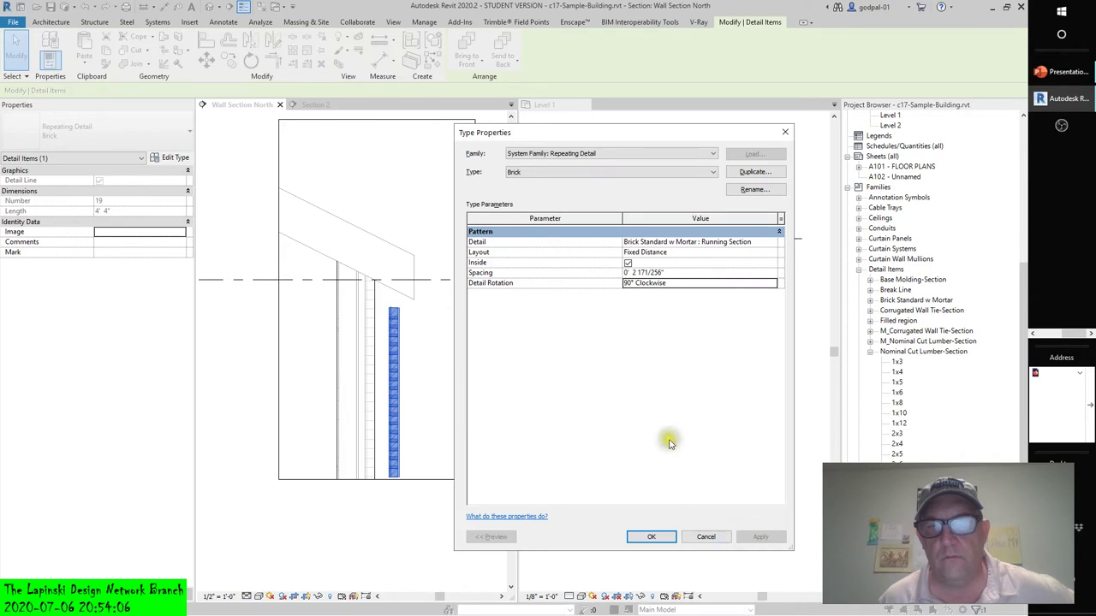
# Change the Brick type's Detail Rotation to 90° Counterclockwise and apply it
pyautogui.click(772, 284)
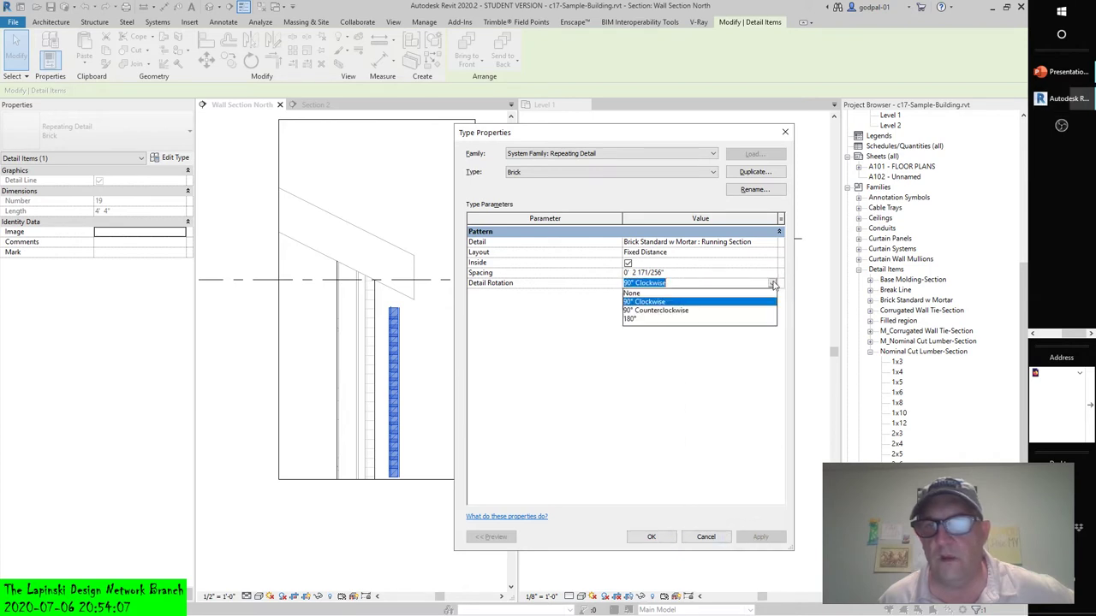
pyautogui.click(657, 310)
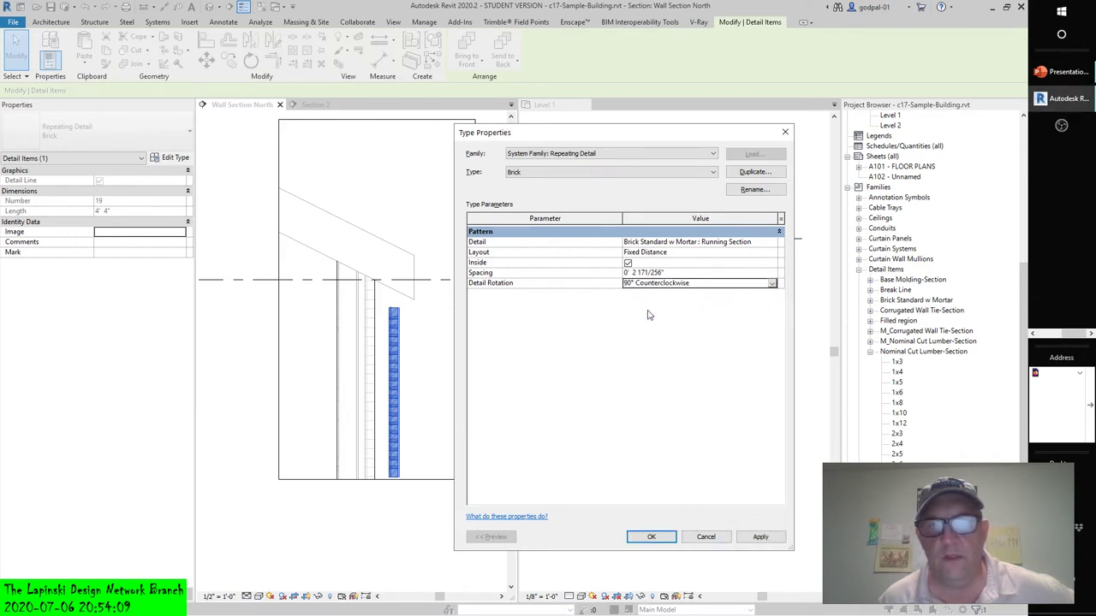
pyautogui.click(760, 538)
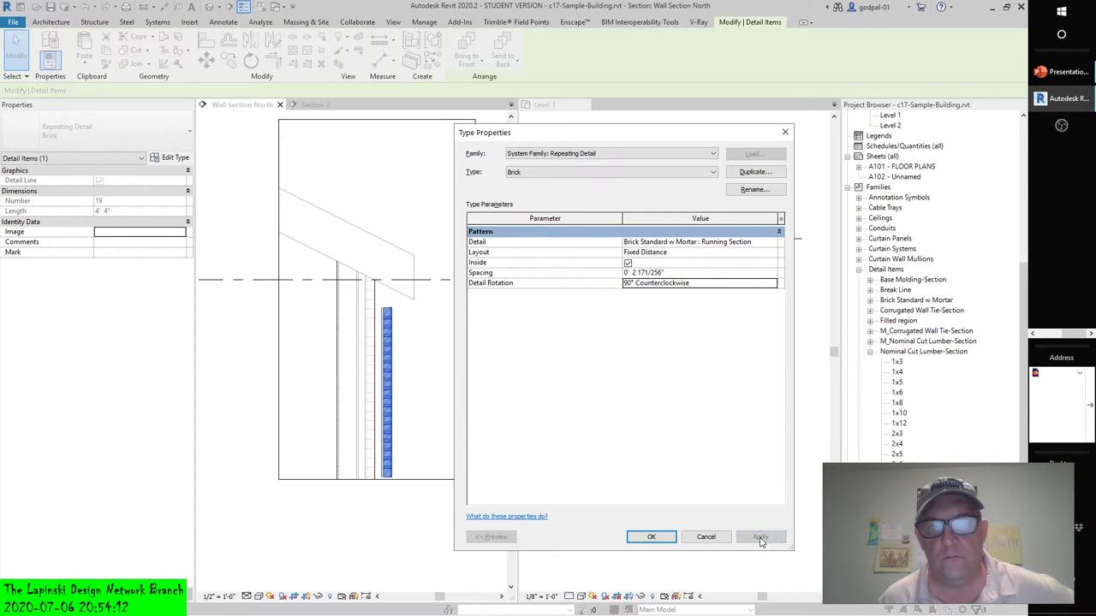
# Change the Brick type's Detail Rotation to 180°, apply it and close the type properties
pyautogui.click(772, 284)
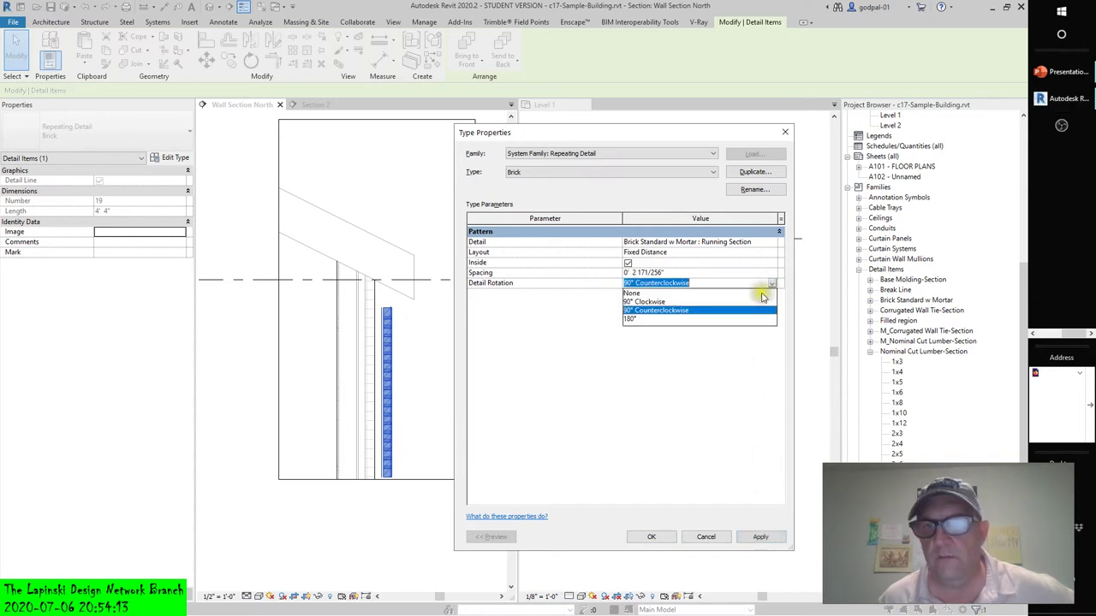
pyautogui.click(638, 319)
pyautogui.click(759, 537)
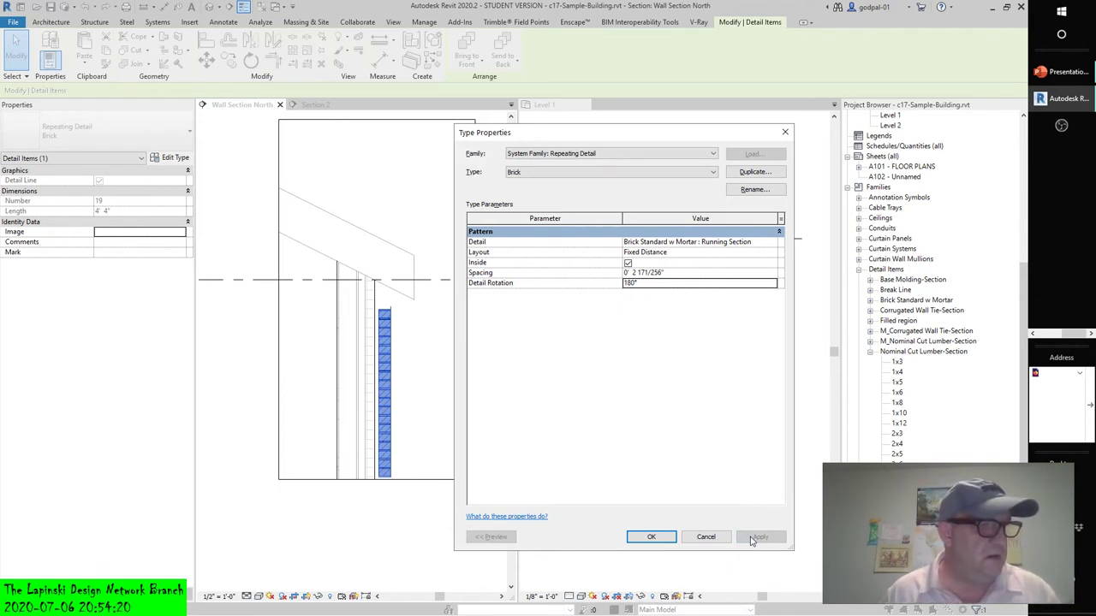
pyautogui.click(707, 537)
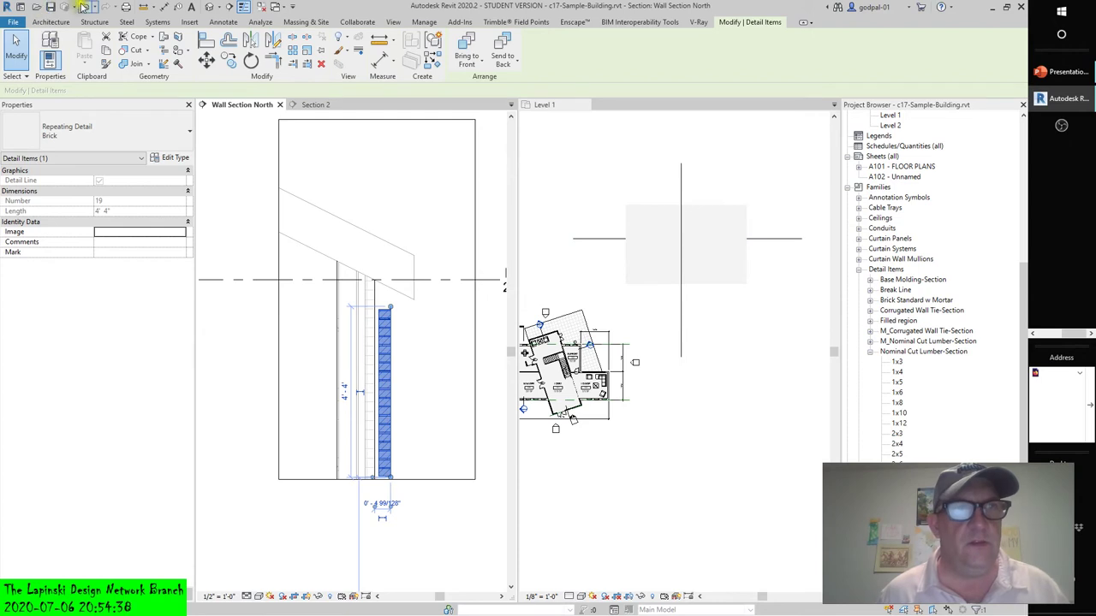
# Undo the rotation and Inside changes to the brick repeating detail, redoing its placement if the undo removes it
pyautogui.click(83, 7)
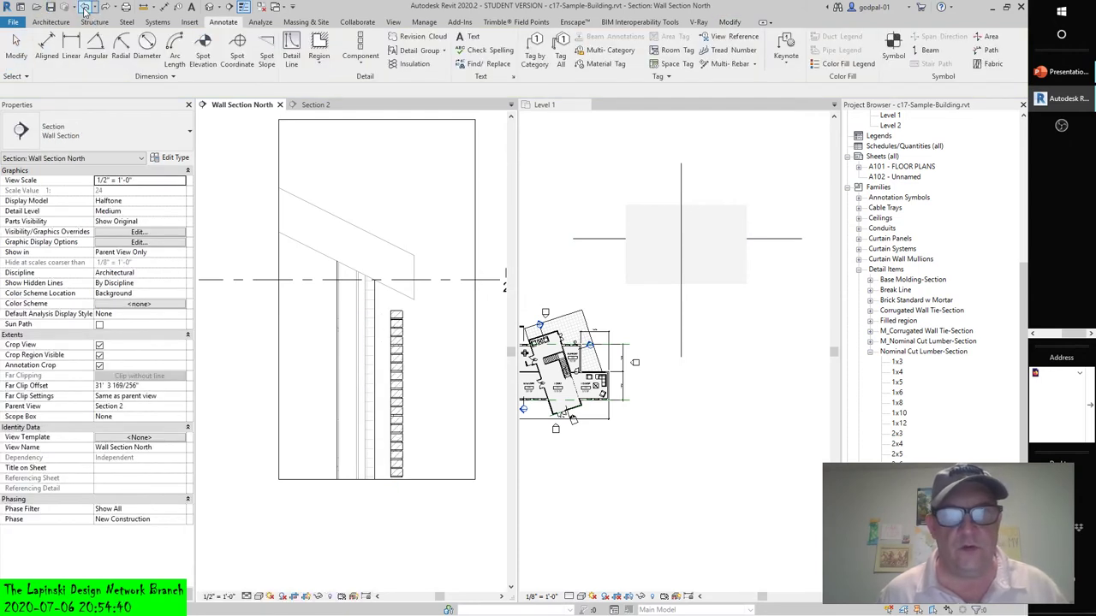
pyautogui.click(83, 7)
pyautogui.click(83, 7)
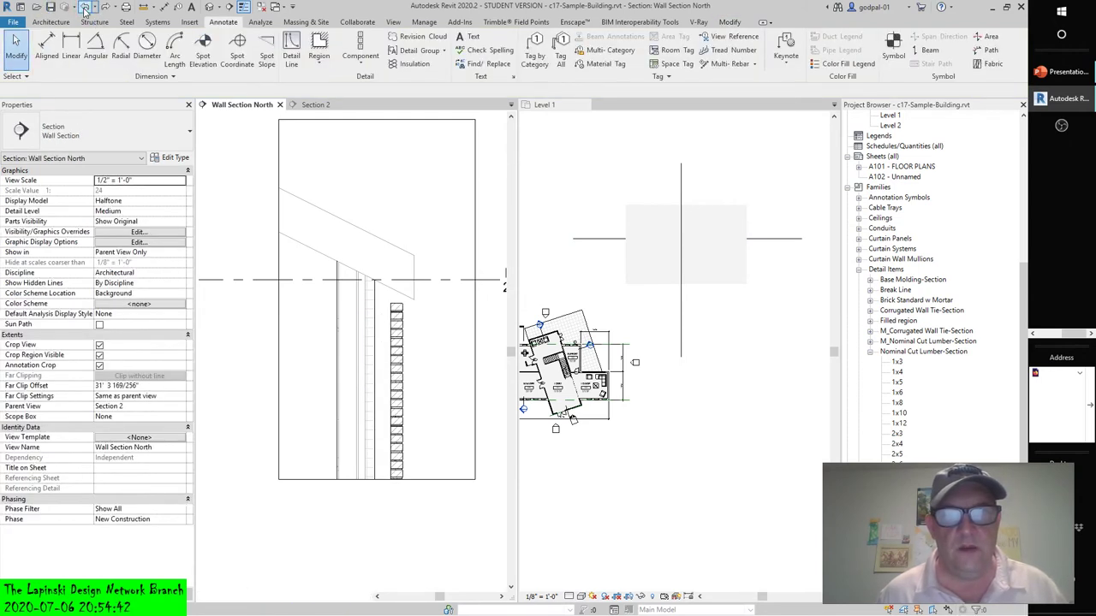
pyautogui.click(83, 7)
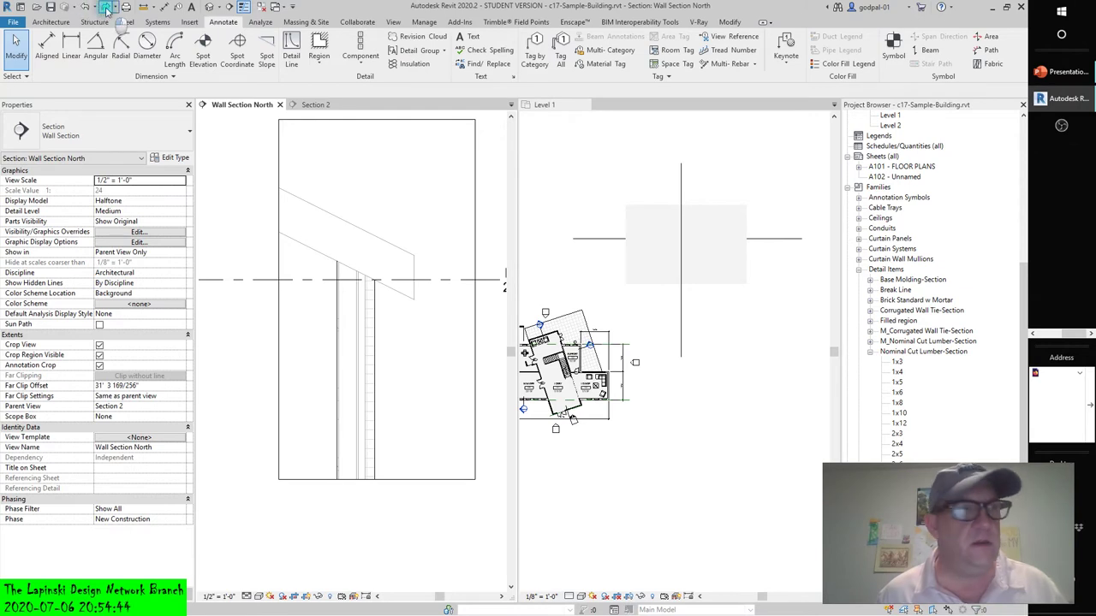
pyautogui.click(105, 7)
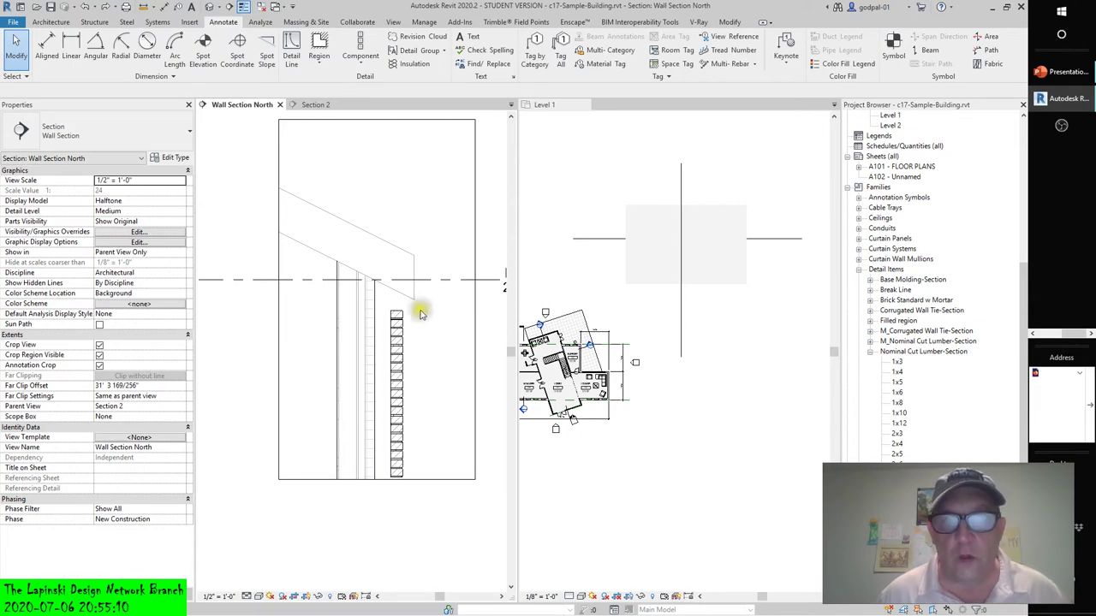
# Open the section wall's layer assembly with its preview, enlarge the dialog and widen the Material column to read the layer materials
pyautogui.click(366, 351)
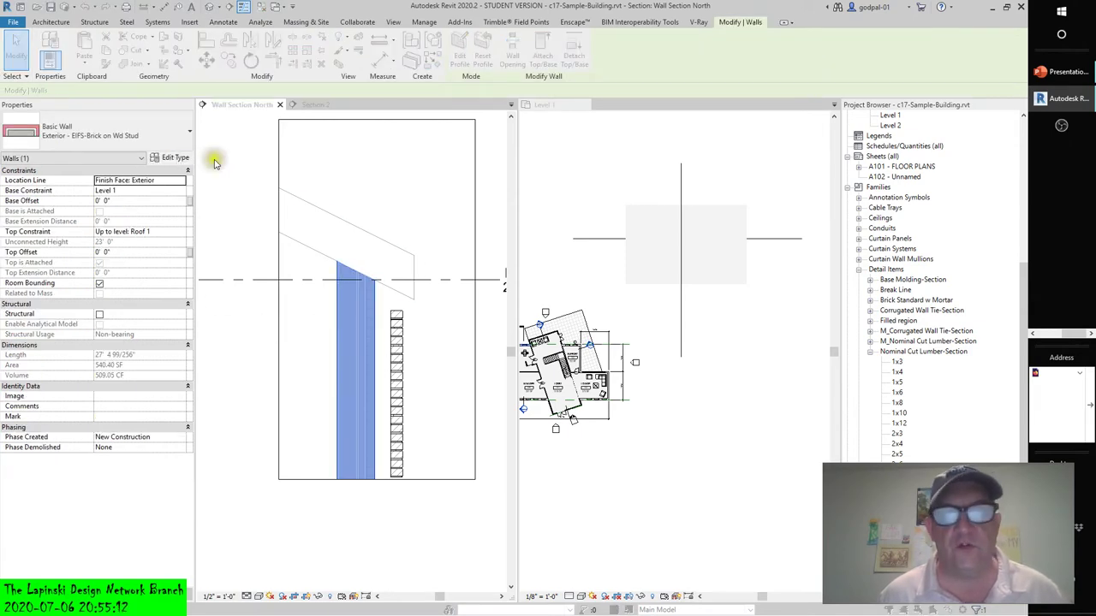
pyautogui.click(170, 157)
pyautogui.click(696, 244)
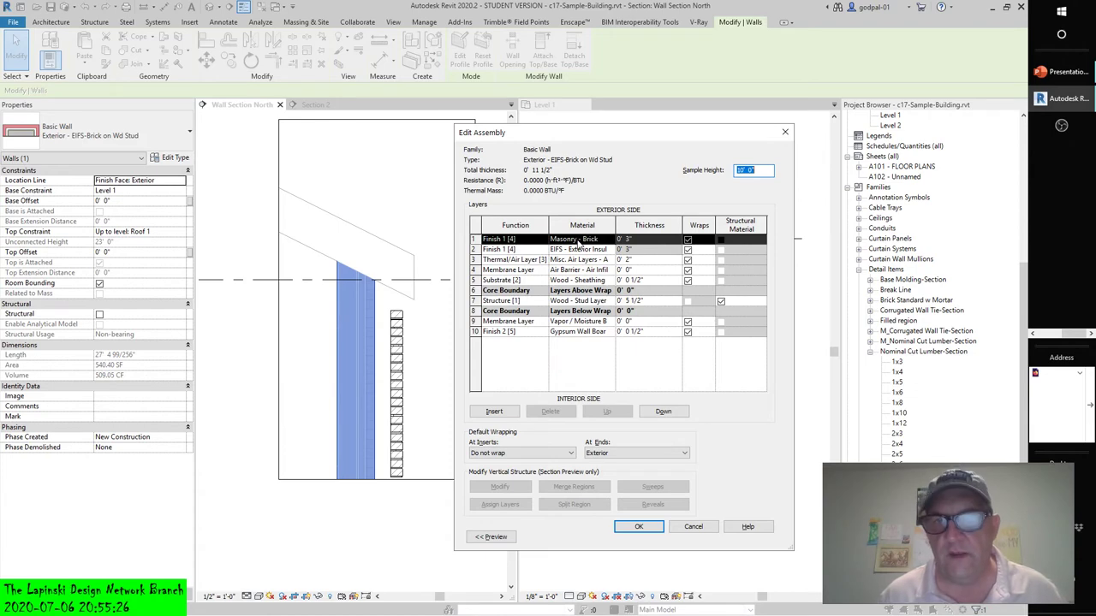
pyautogui.click(491, 537)
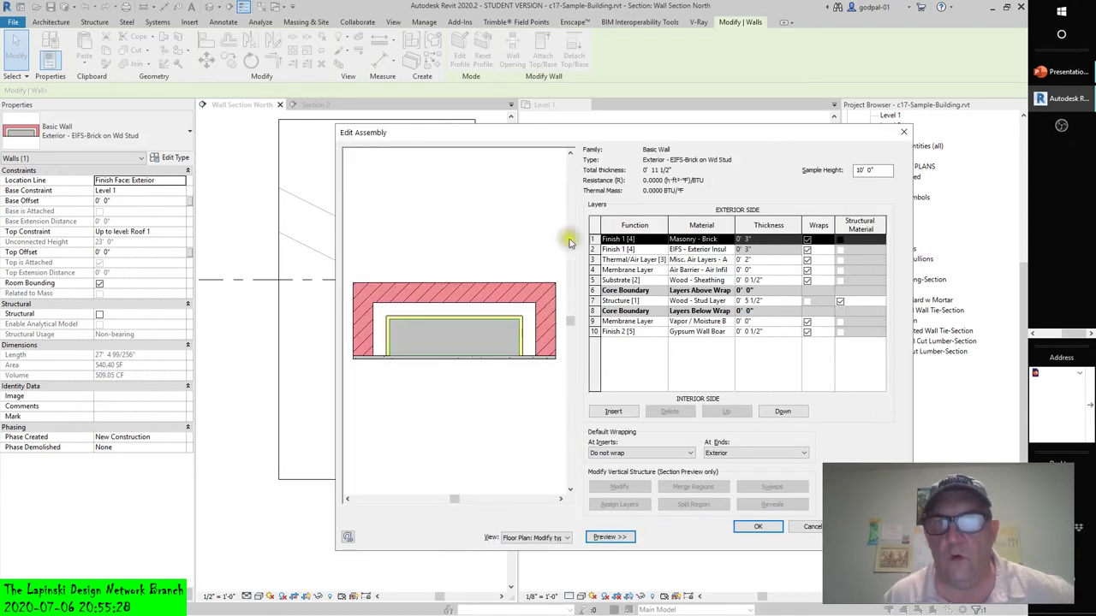
pyautogui.moveTo(584, 126); pyautogui.dragTo(655, 75)
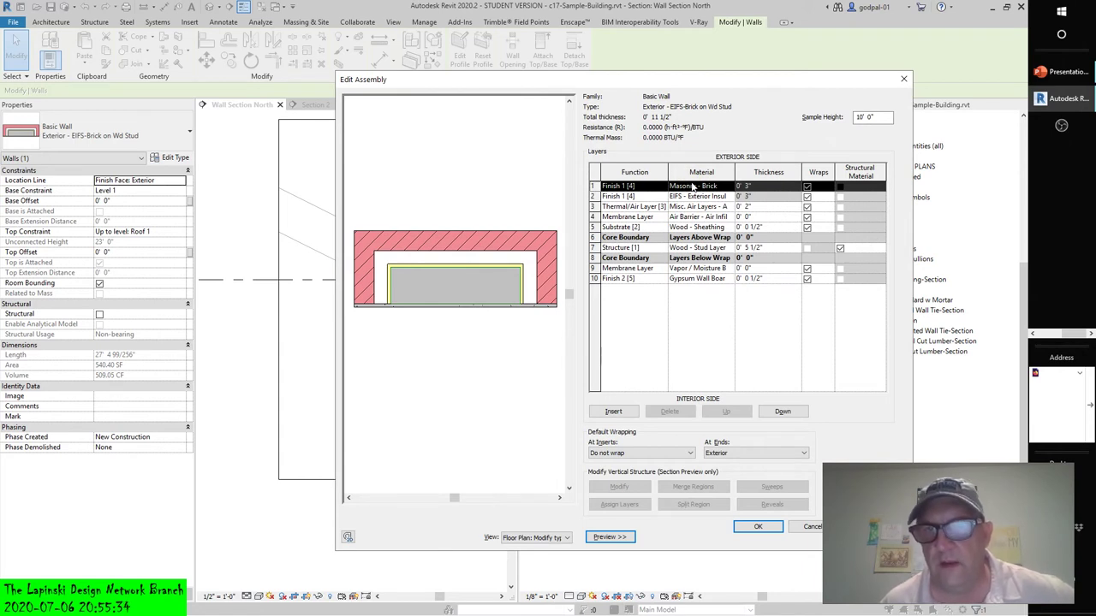
pyautogui.moveTo(735, 172); pyautogui.dragTo(773, 173)
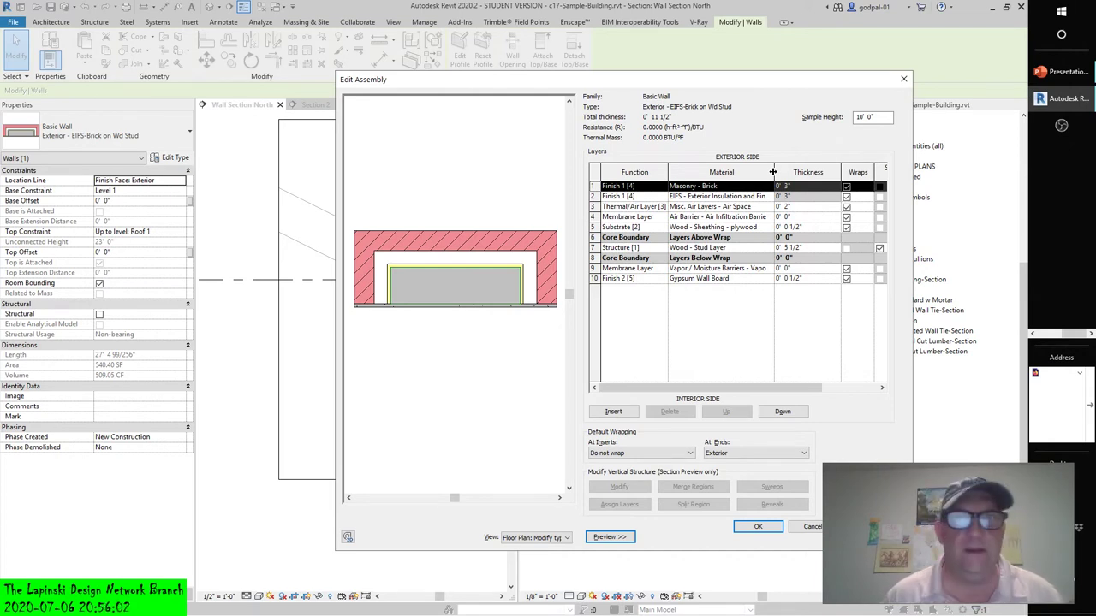
# Close the section wall's layer assembly and type properties without keeping changes, and deselect the wall
pyautogui.click(811, 528)
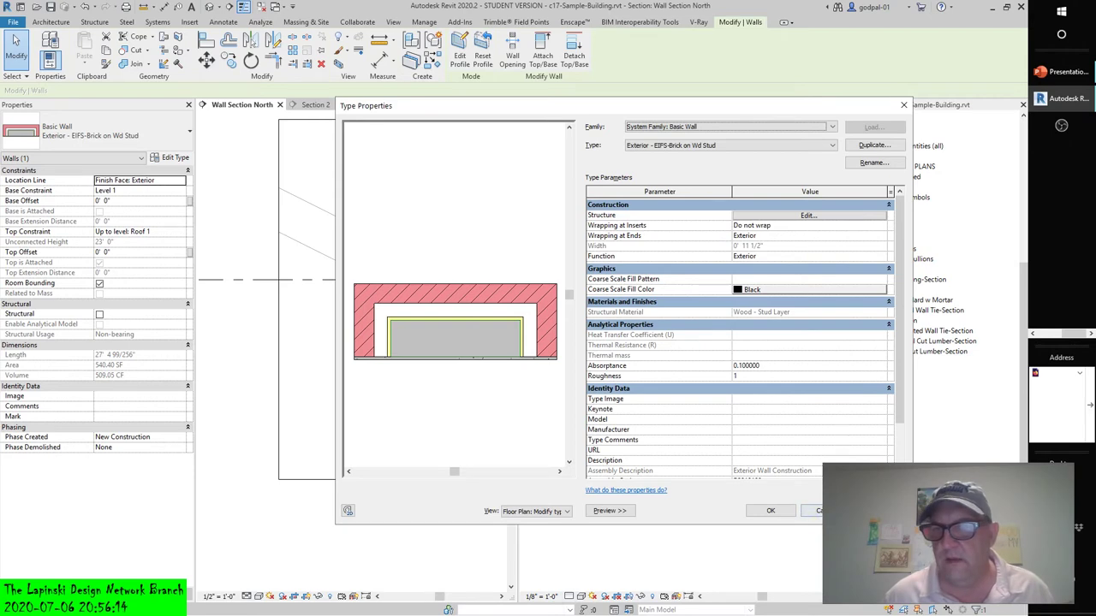
pyautogui.click(814, 512)
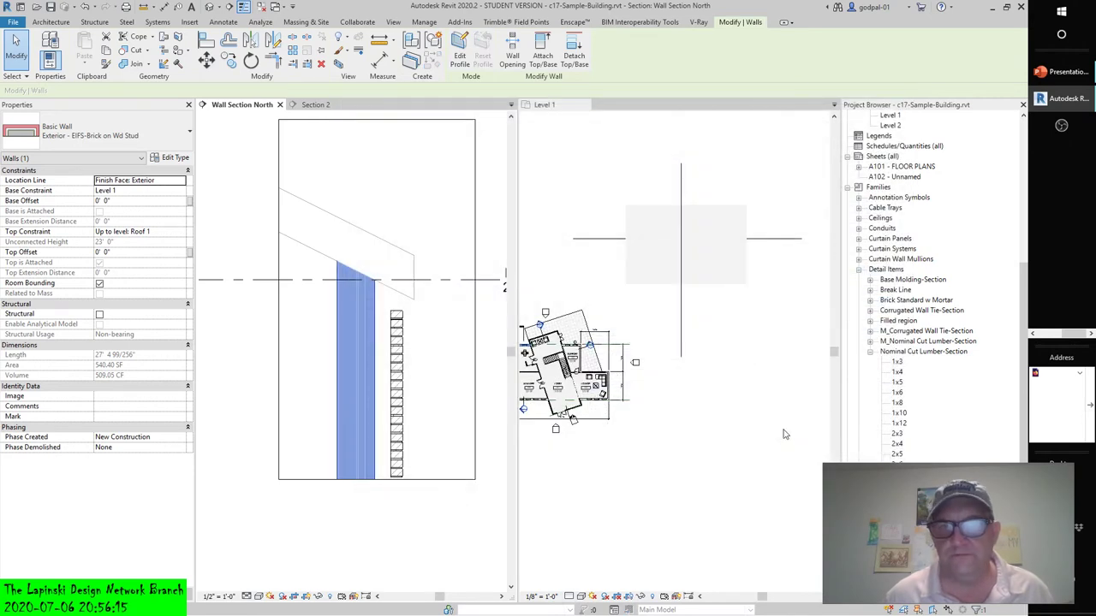
pyautogui.click(386, 535)
# Start a Brick repeating detail at the Level 1 floor line on the inner face of the wall's brick layer, dismissing the save reminder
pyautogui.scroll(-5, 388, 497)
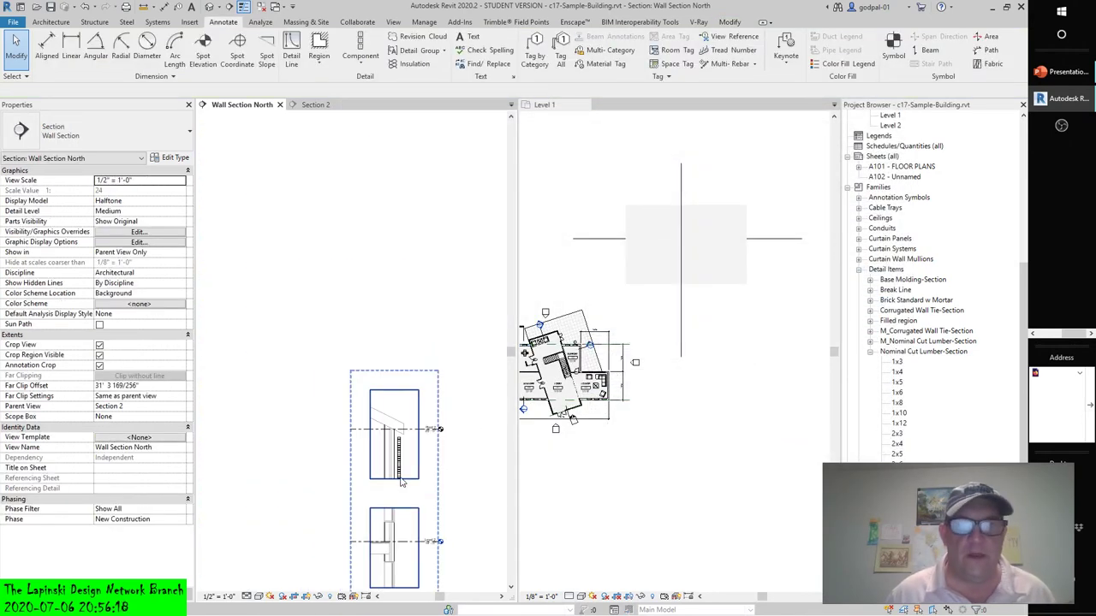
pyautogui.moveTo(416, 437); pyautogui.dragTo(416, 232, button='middle')
pyautogui.scroll(2, 396, 390)
pyautogui.scroll(5, 396, 390)
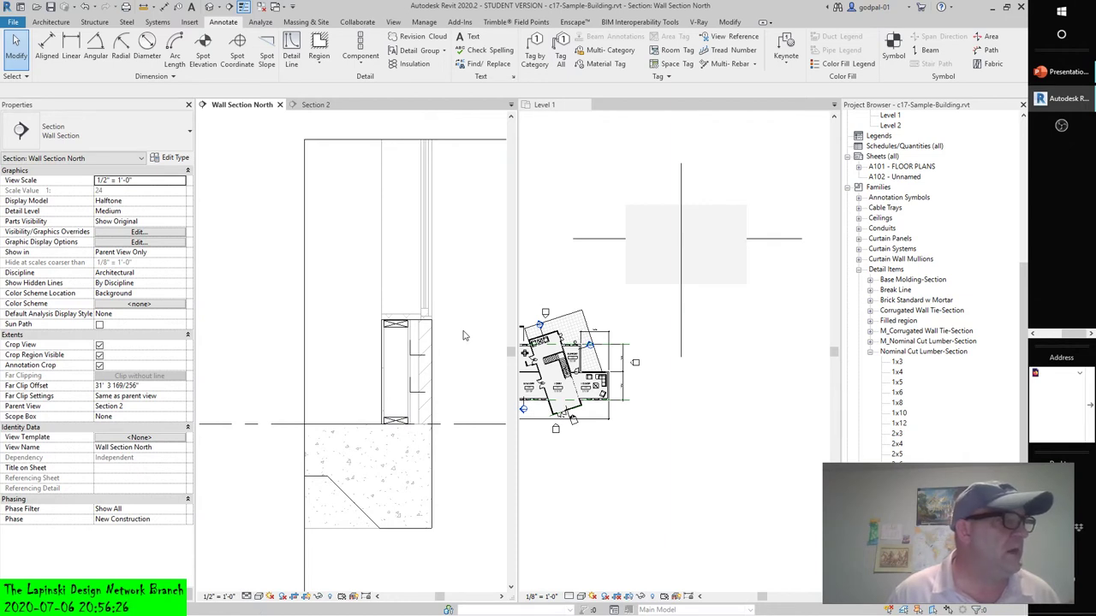
pyautogui.moveTo(463, 335); pyautogui.dragTo(441, 356, button='middle')
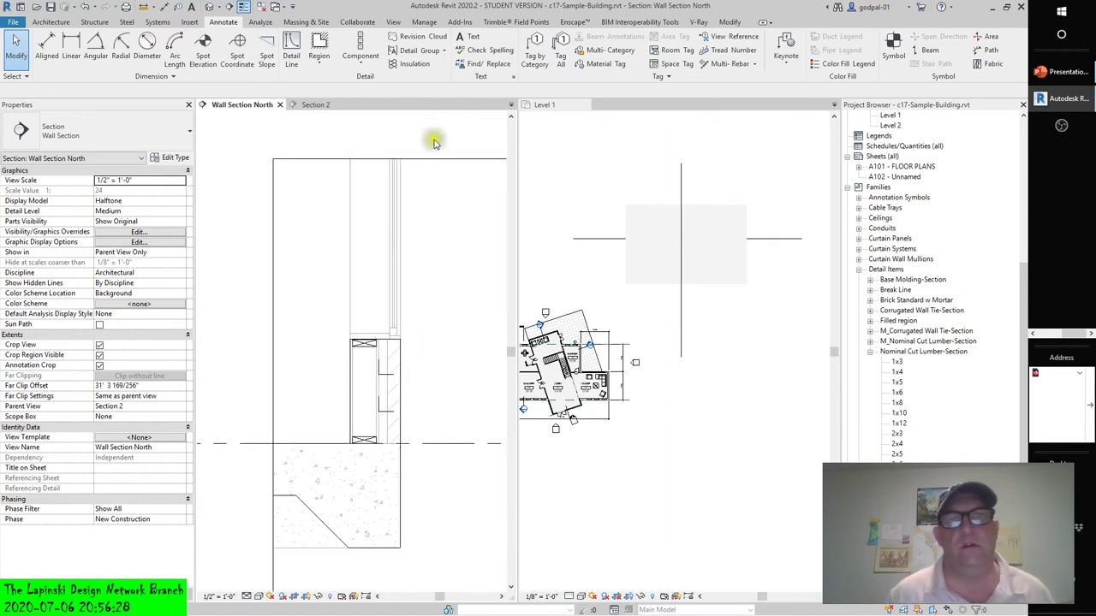
pyautogui.click(363, 72)
pyautogui.click(364, 105)
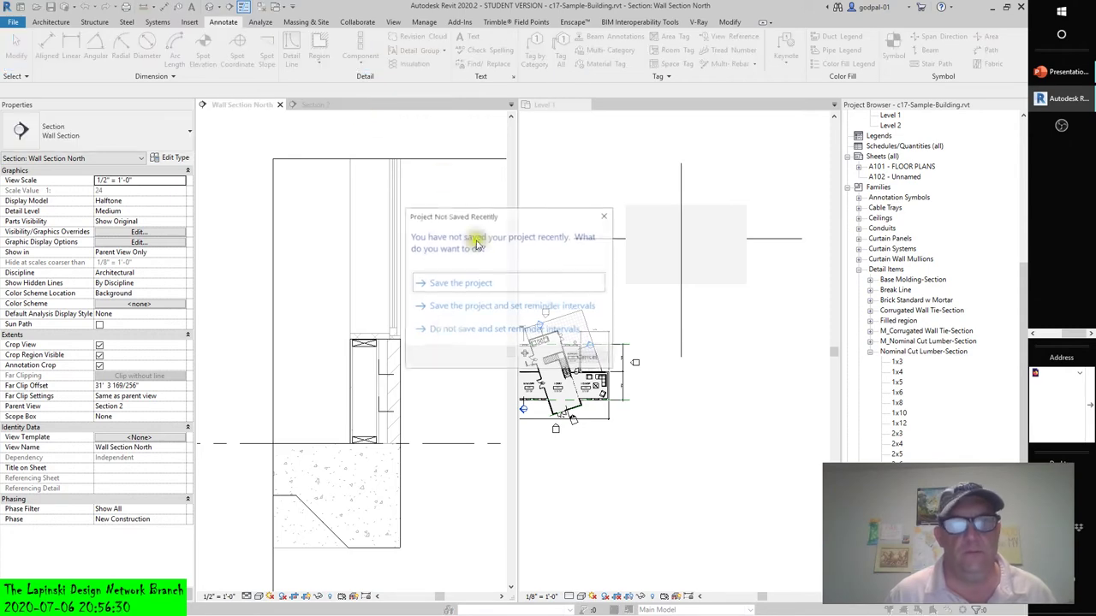
pyautogui.click(587, 357)
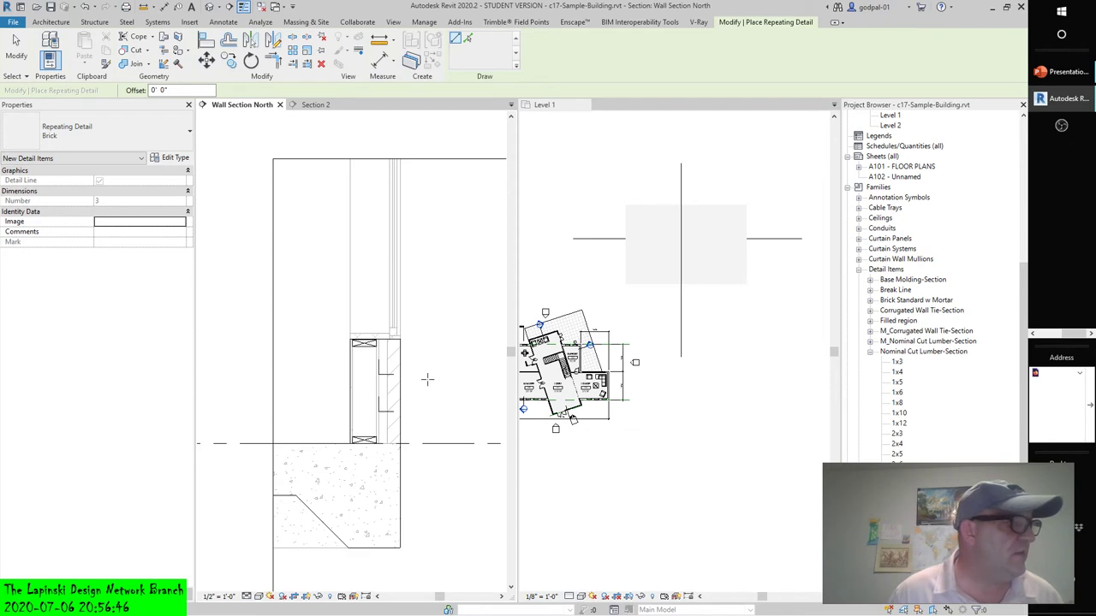
pyautogui.scroll(4, 359, 450)
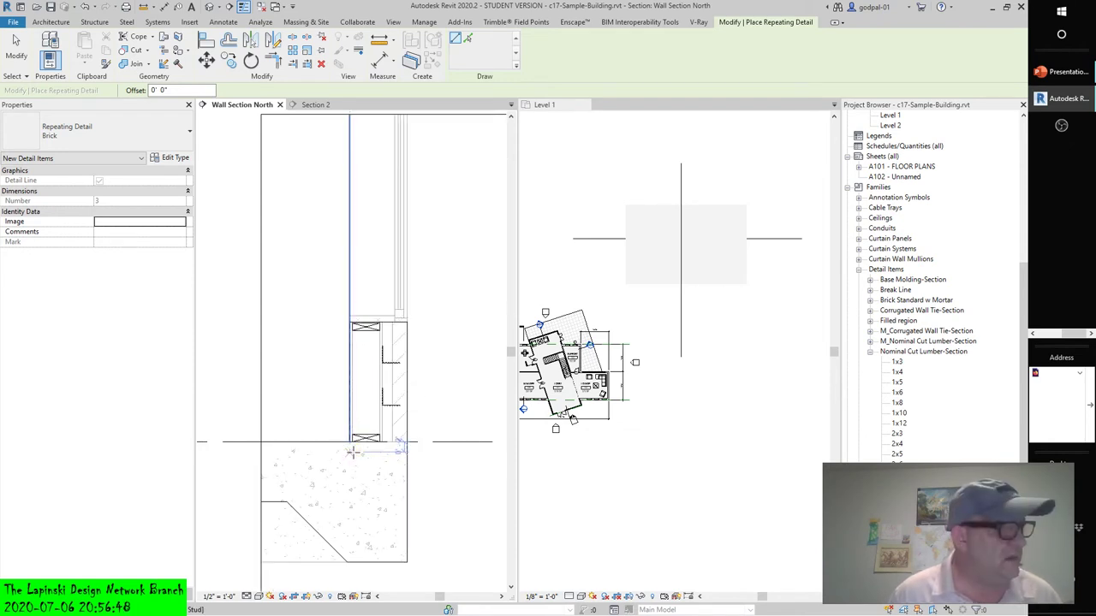
pyautogui.scroll(2, 368, 455)
pyautogui.click(442, 361)
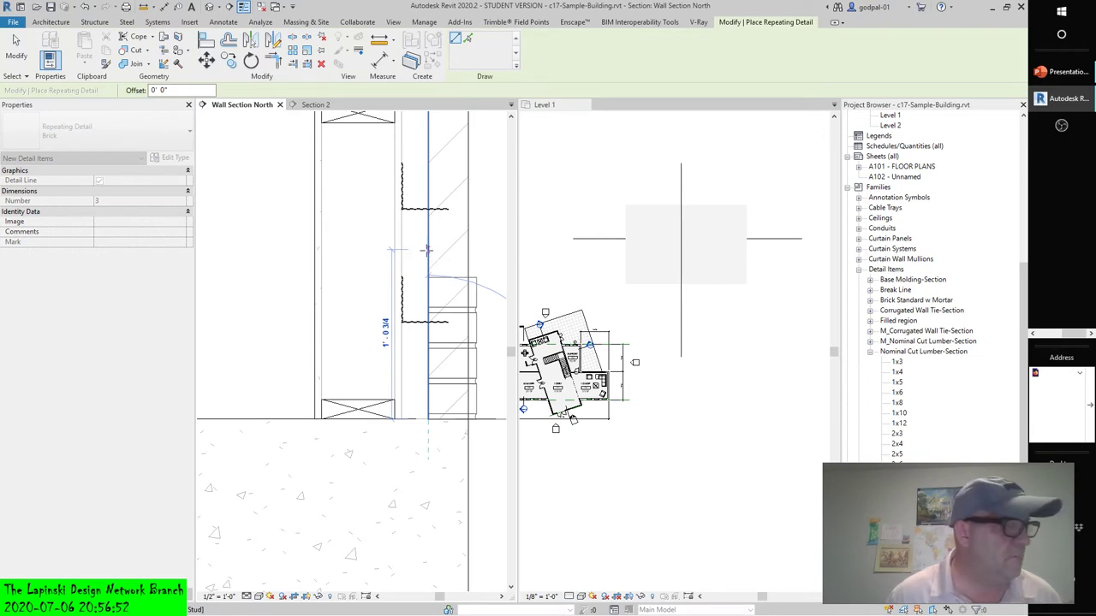
# Finish the brick repeating detail vertically along the brick layer to just above the wall below the window, about 2' 2" long
pyautogui.scroll(-2, 428, 250)
pyautogui.scroll(4, 424, 274)
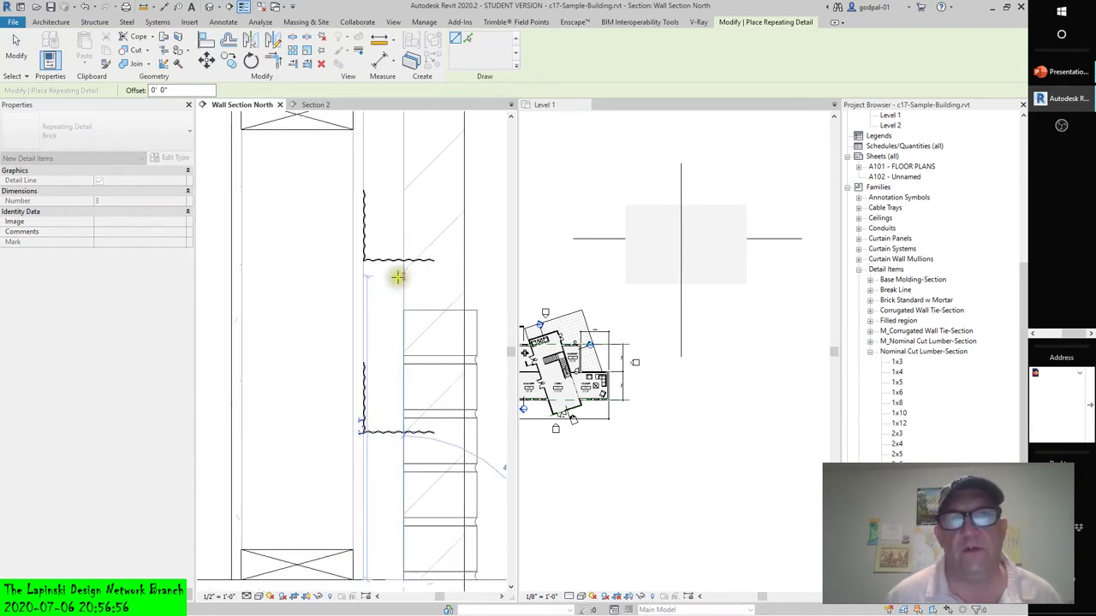
pyautogui.scroll(2, 396, 248)
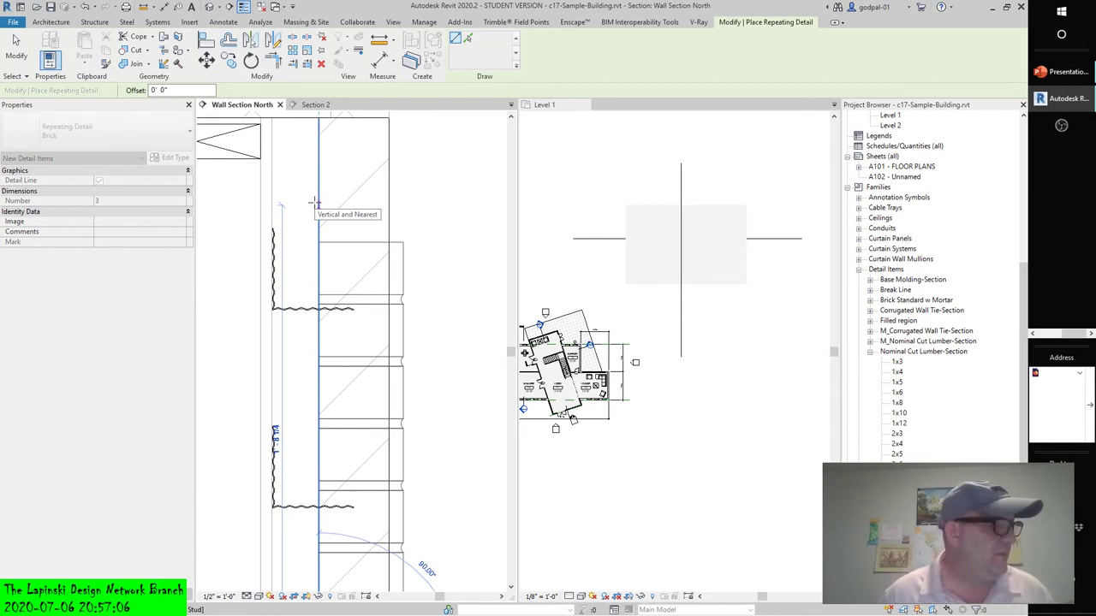
pyautogui.scroll(-2, 314, 200)
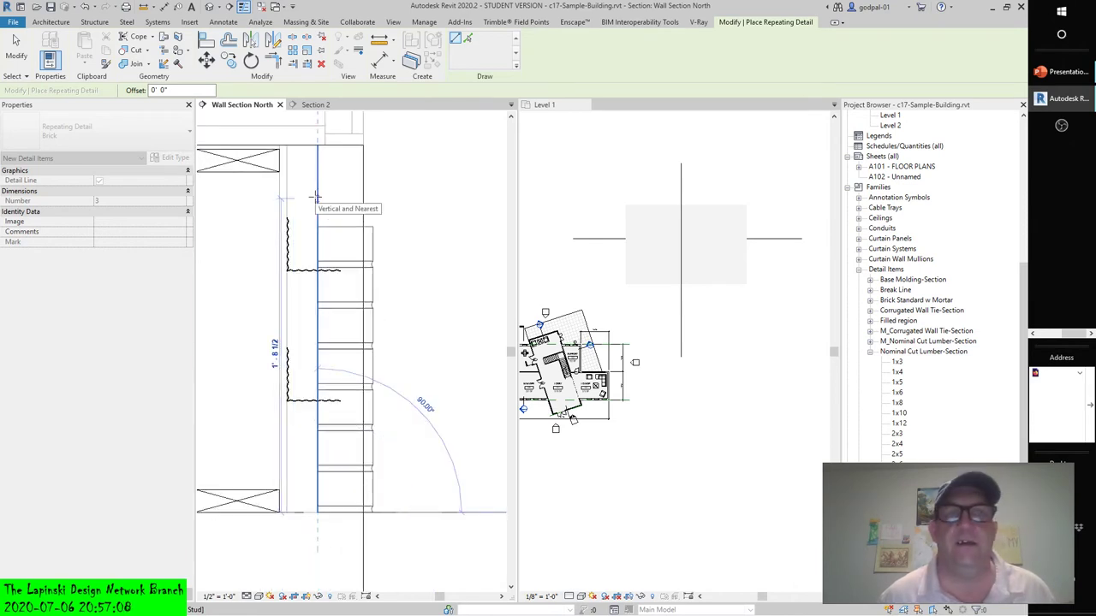
pyautogui.moveTo(315, 200); pyautogui.dragTo(330, 269, button='middle')
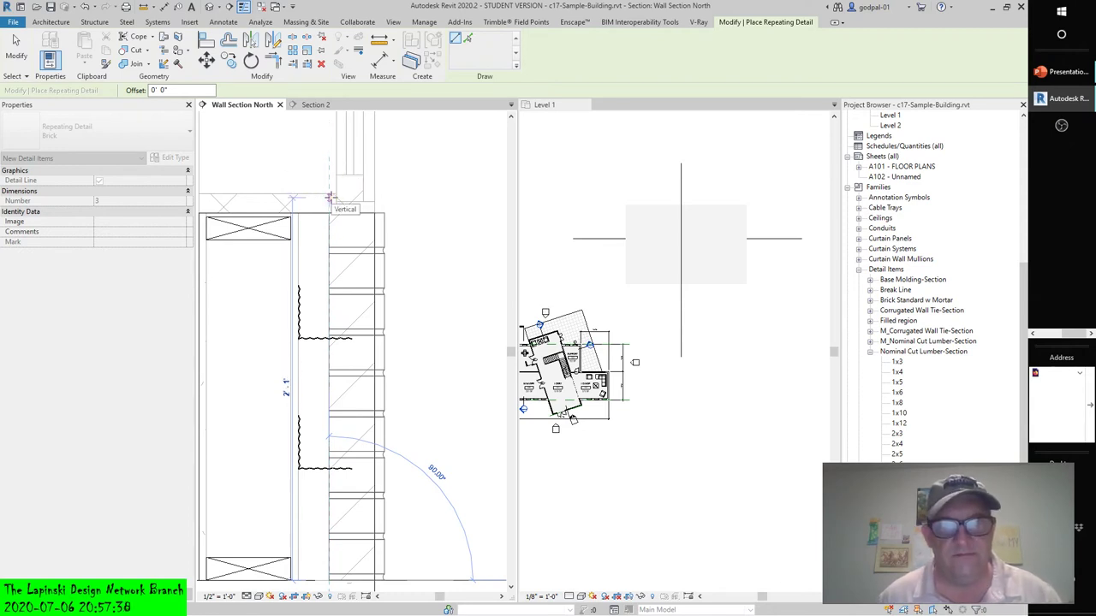
pyautogui.click(330, 198)
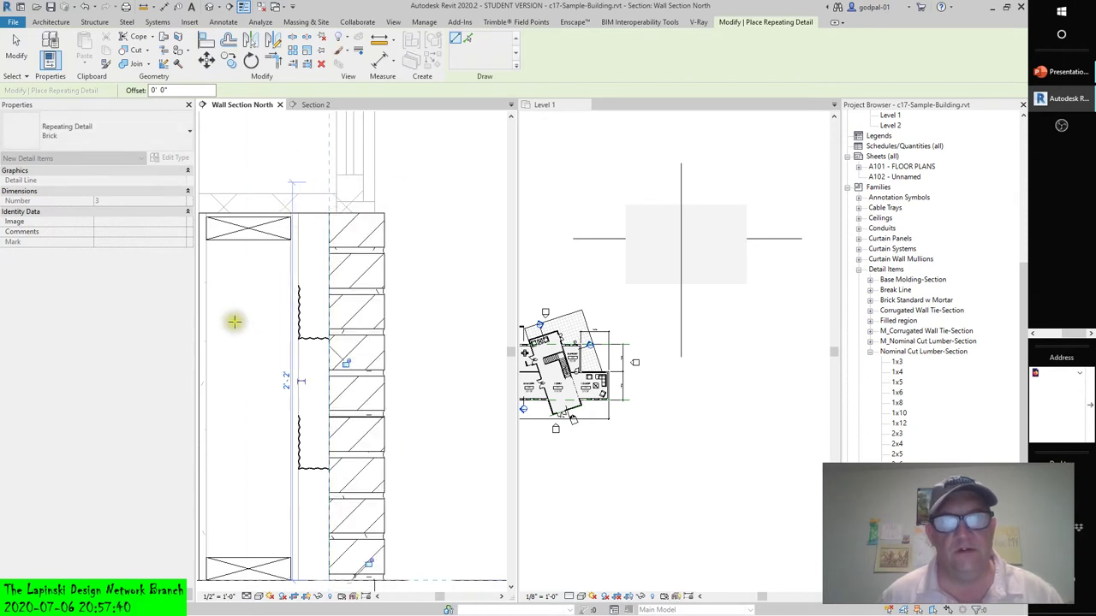
pyautogui.click(234, 321)
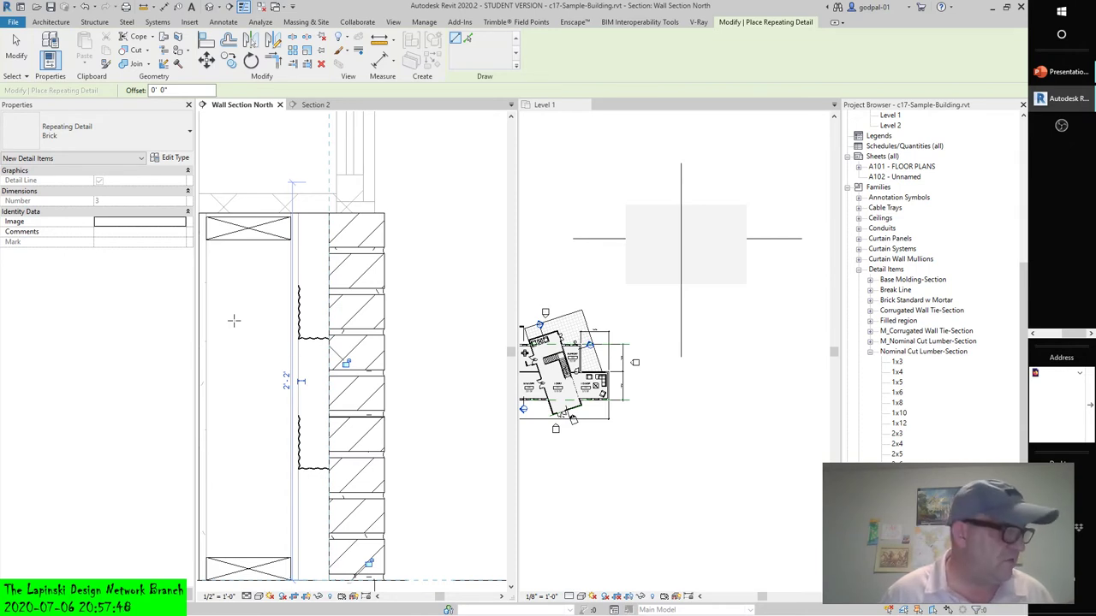
# Undo the placement of the lower brick repeating detail and redo it
pyautogui.scroll(-3, 276, 318)
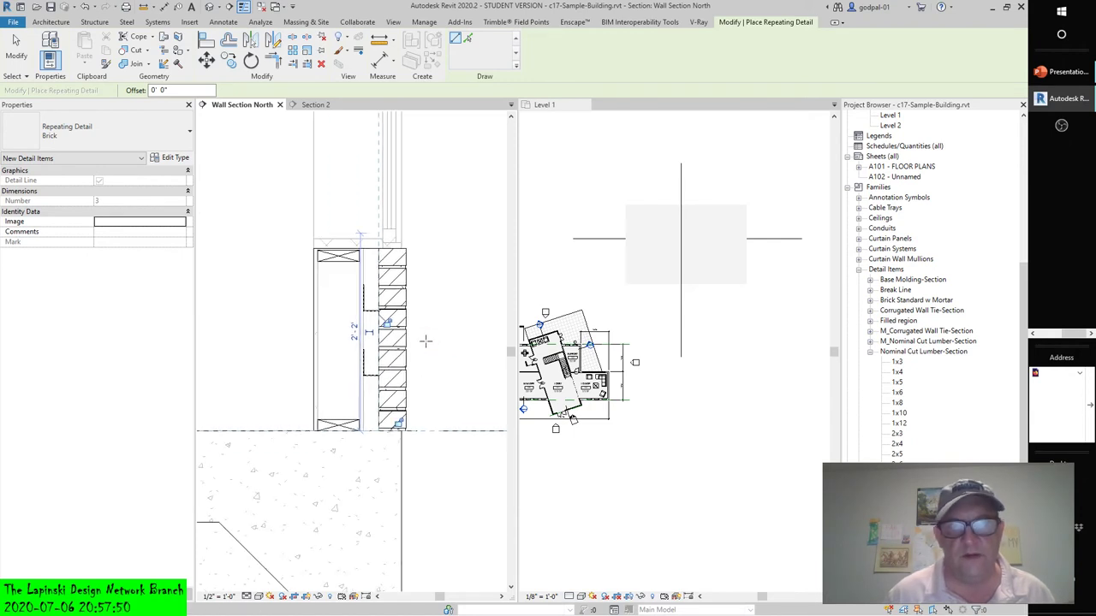
pyautogui.click(85, 7)
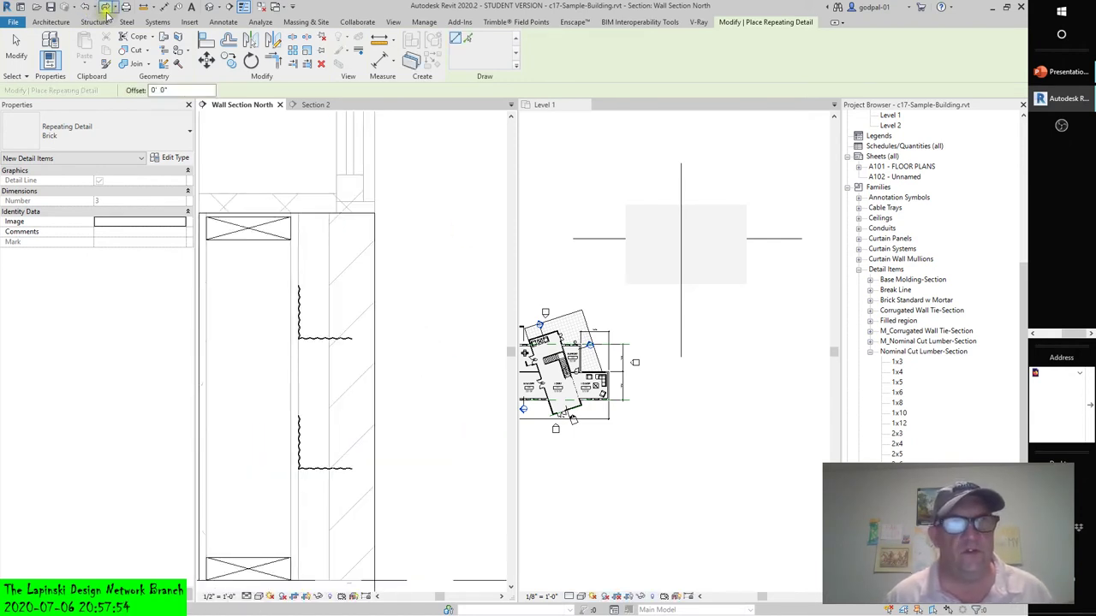
pyautogui.click(106, 8)
# Leave the repeating detail placement and examine how the new bricks sit against the wall's layers near Level 1
pyautogui.scroll(-3, 317, 286)
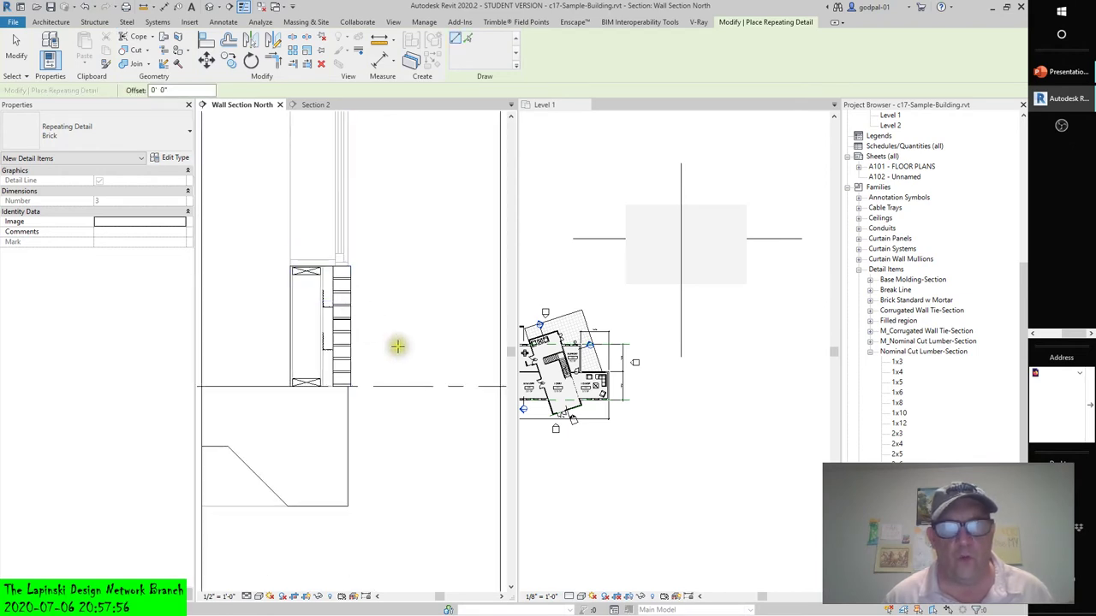
pyautogui.scroll(-3, 468, 381)
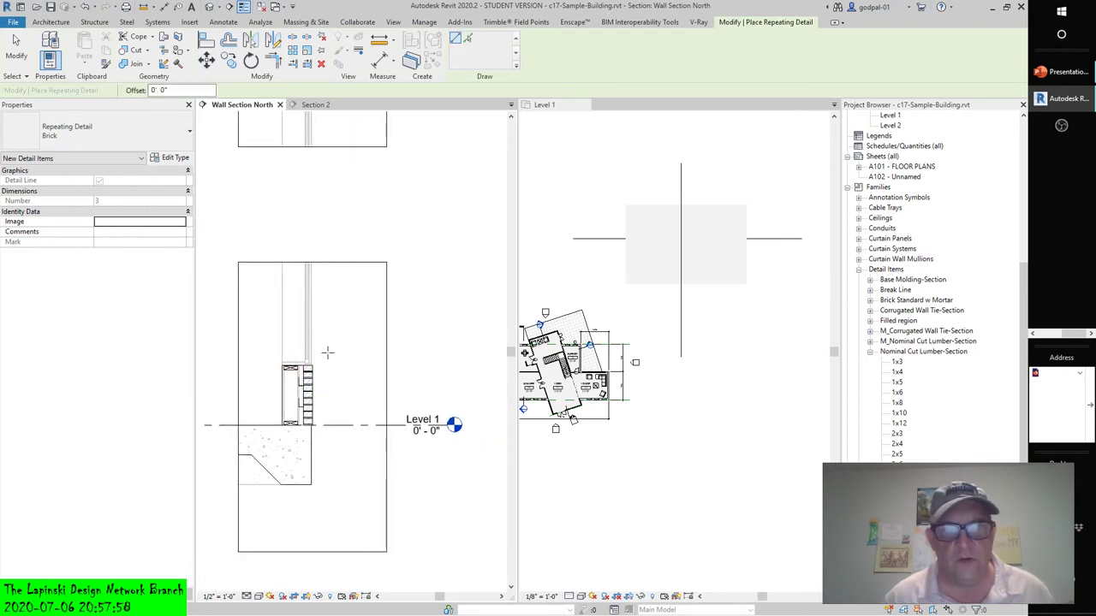
pyautogui.scroll(-2, 337, 454)
pyautogui.scroll(-3, 336, 454)
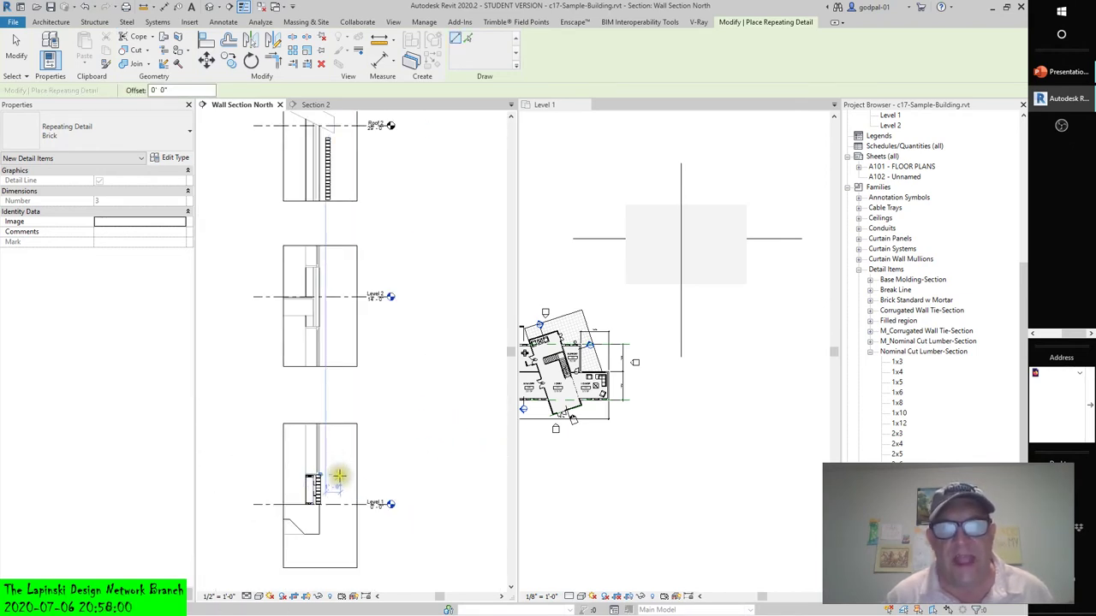
pyautogui.scroll(3, 334, 492)
pyautogui.scroll(4, 331, 498)
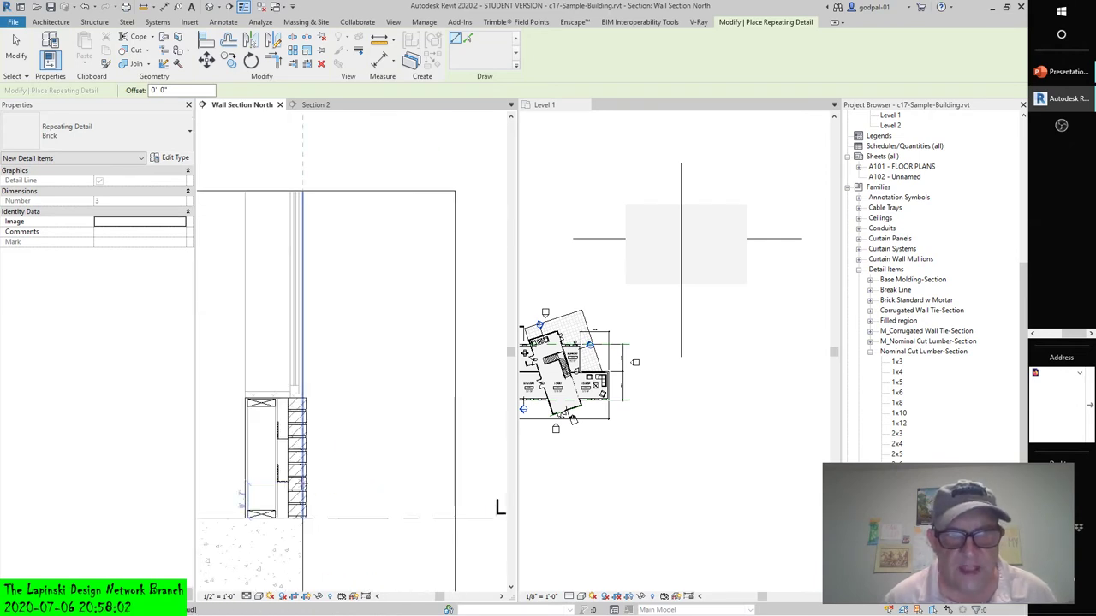
pyautogui.press('Escape')
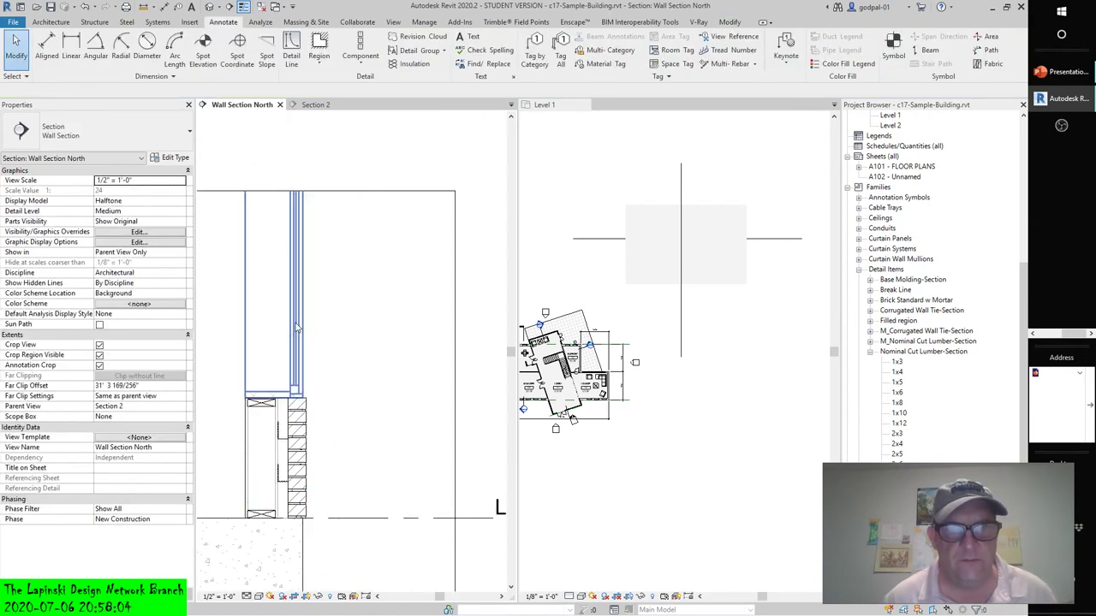
pyautogui.click(270, 419)
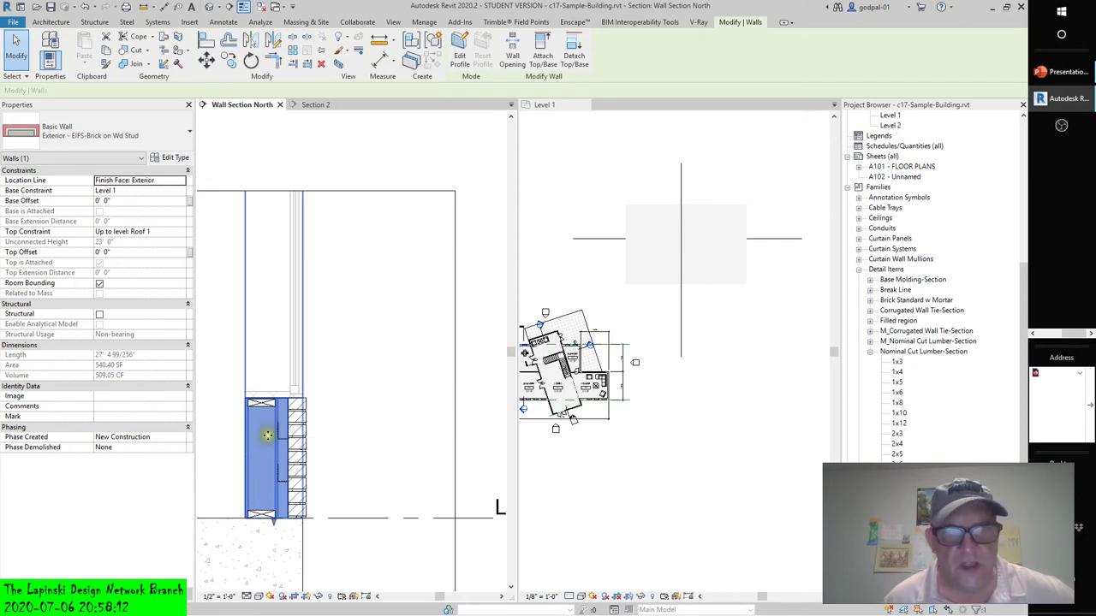
pyautogui.scroll(4, 262, 453)
pyautogui.click(426, 400)
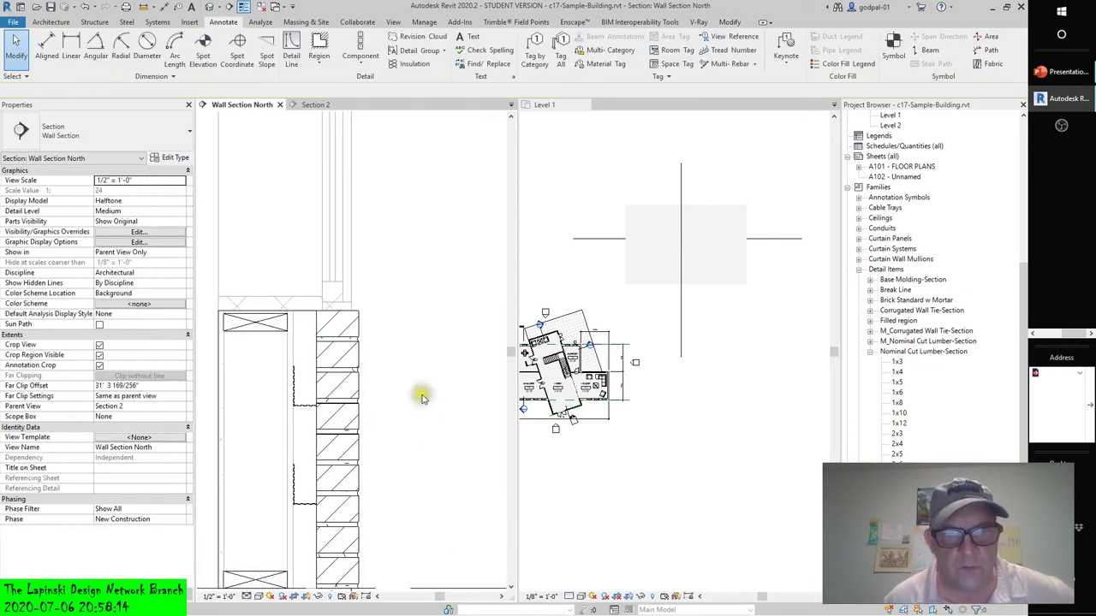
# Set the wall section view's detail level to Fine and inspect the wall's layers beside the upper brick repeating detail
pyautogui.click(247, 597)
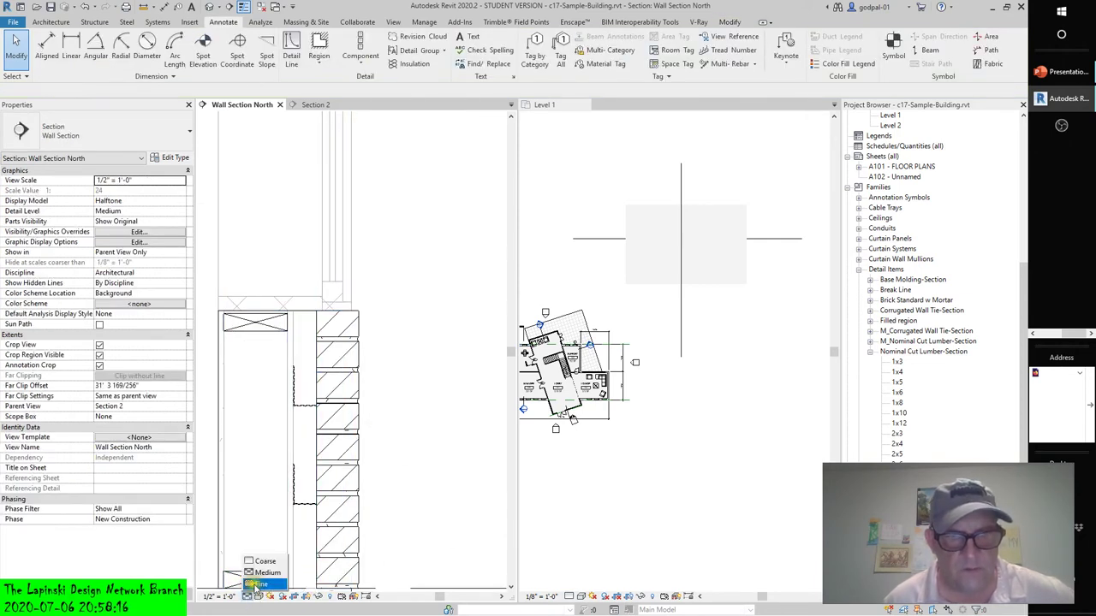
pyautogui.click(258, 584)
pyautogui.scroll(-2, 351, 358)
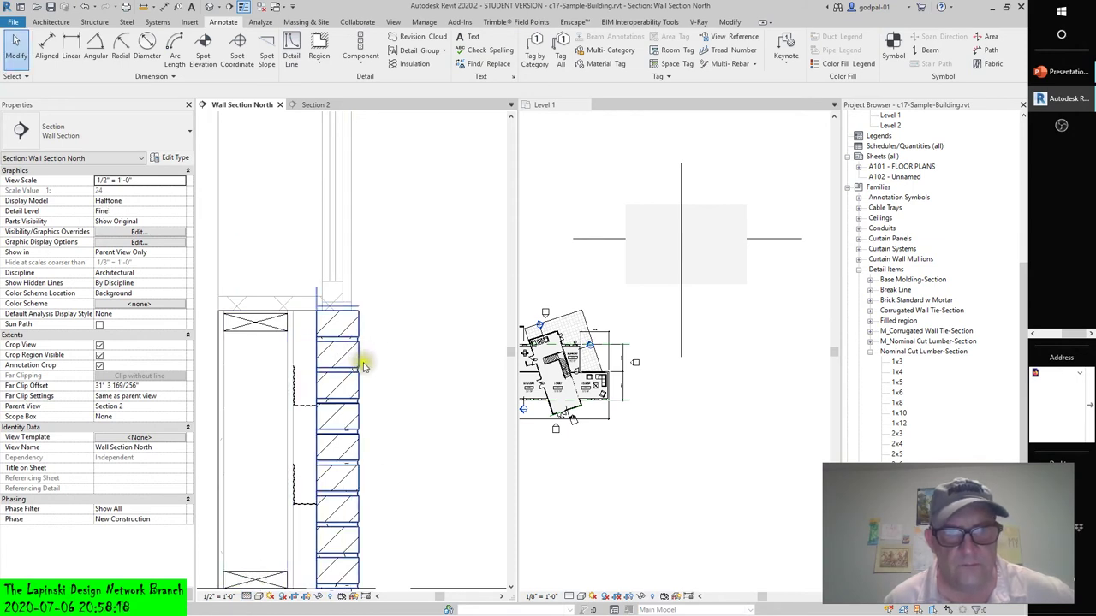
pyautogui.scroll(-3, 383, 335)
pyautogui.scroll(4, 392, 325)
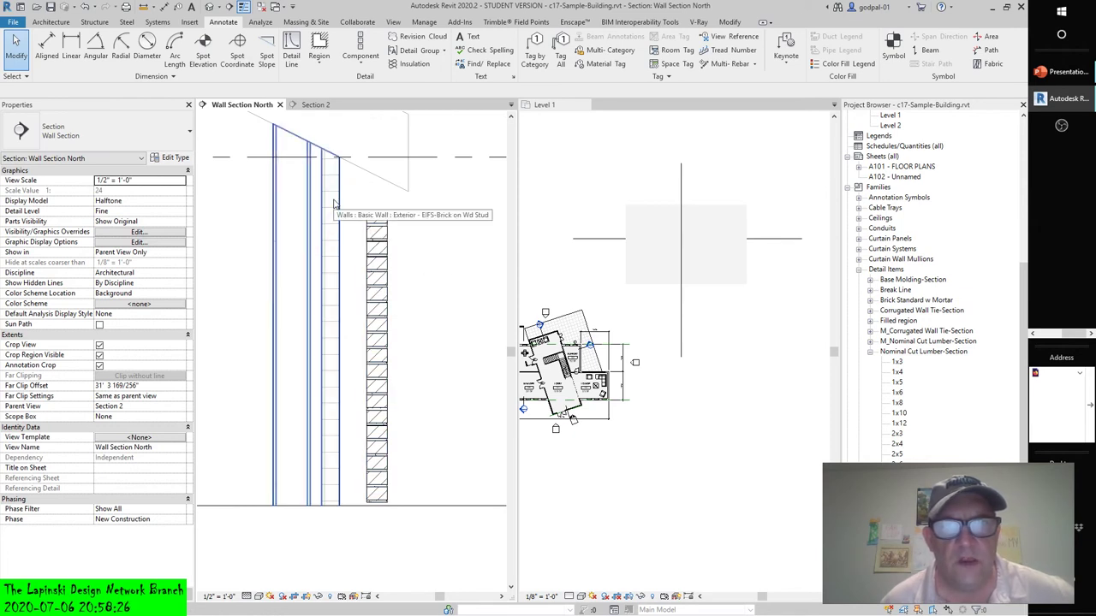
pyautogui.scroll(-4, 336, 214)
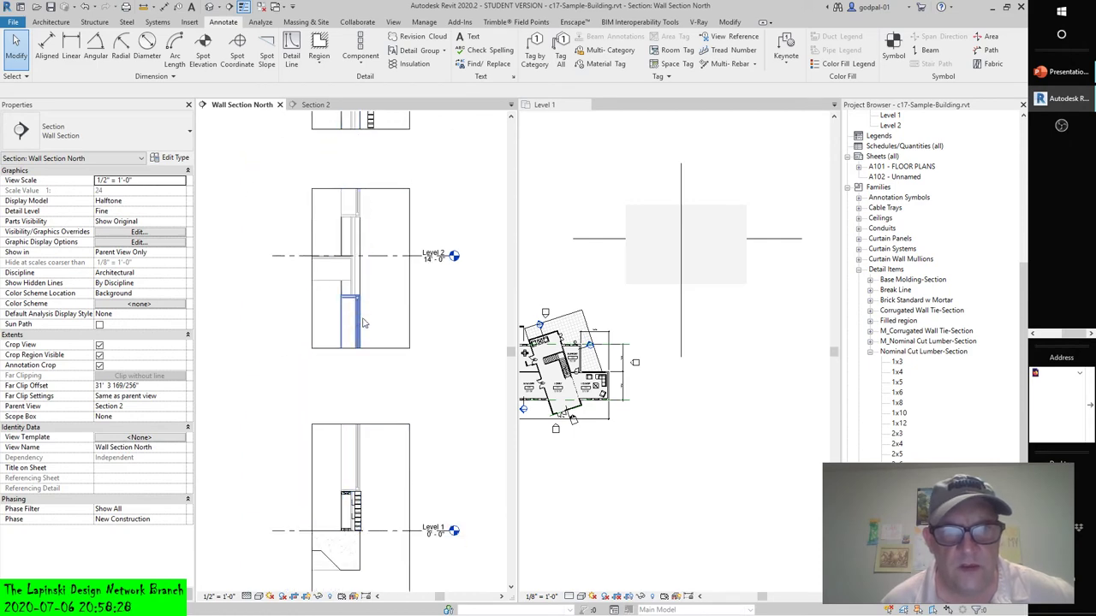
# Switch to Section 2 and examine the exterior brick wall from the floor slab up to the roof
pyautogui.click(306, 104)
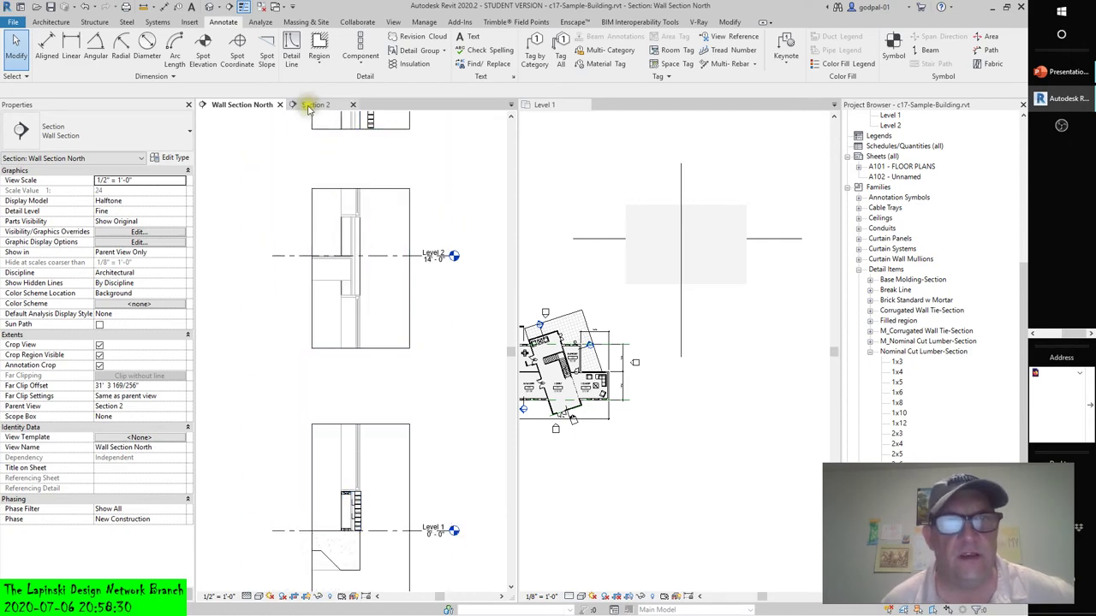
pyautogui.scroll(3, 351, 358)
pyautogui.scroll(4, 403, 440)
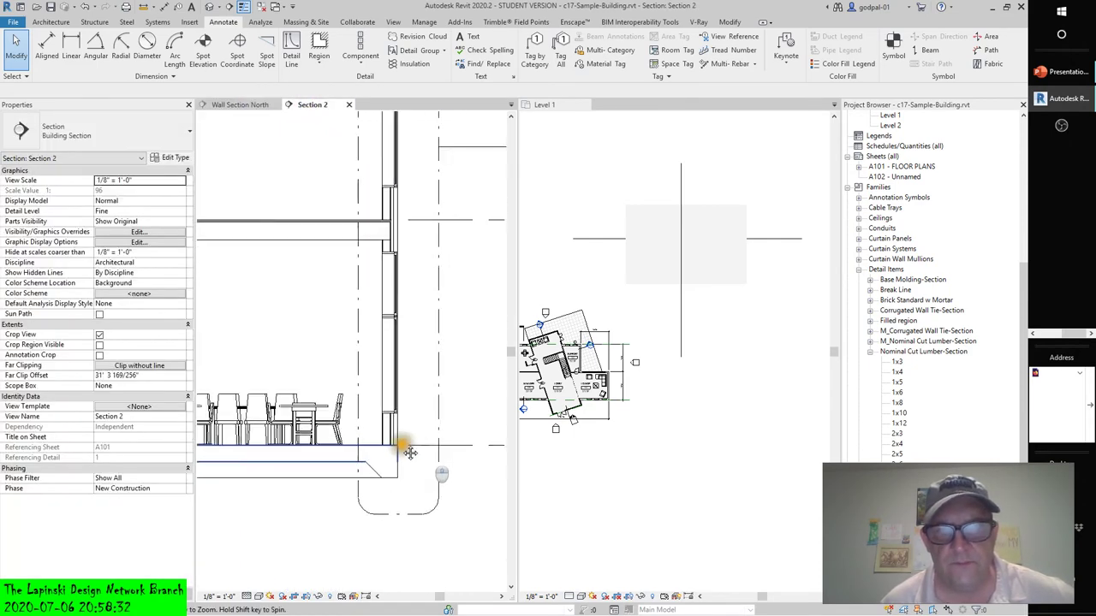
pyautogui.click(412, 421)
pyautogui.scroll(5, 412, 421)
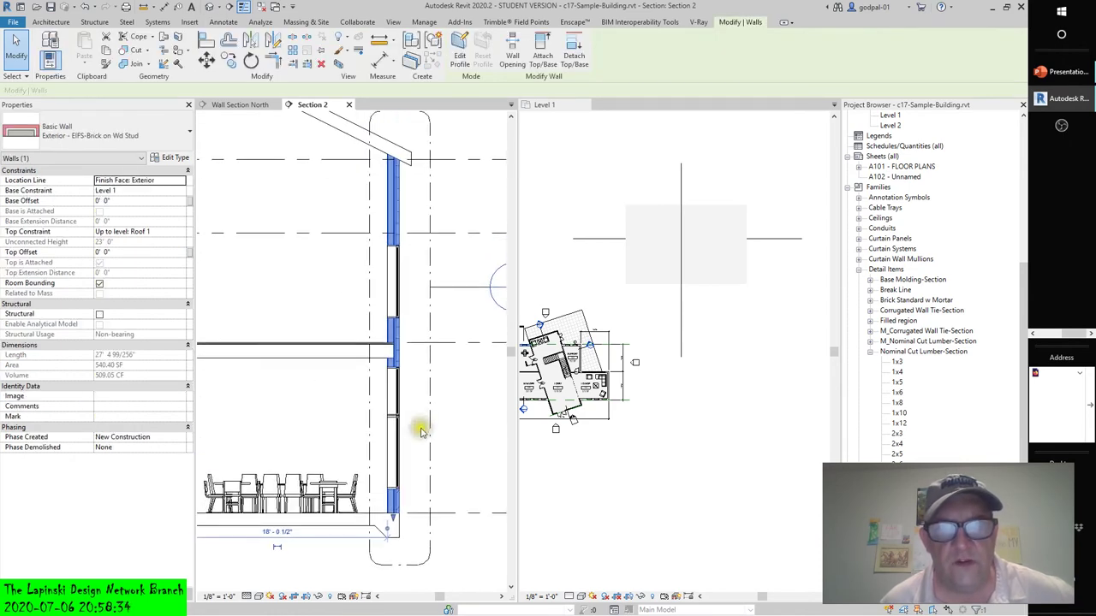
pyautogui.scroll(-5, 409, 361)
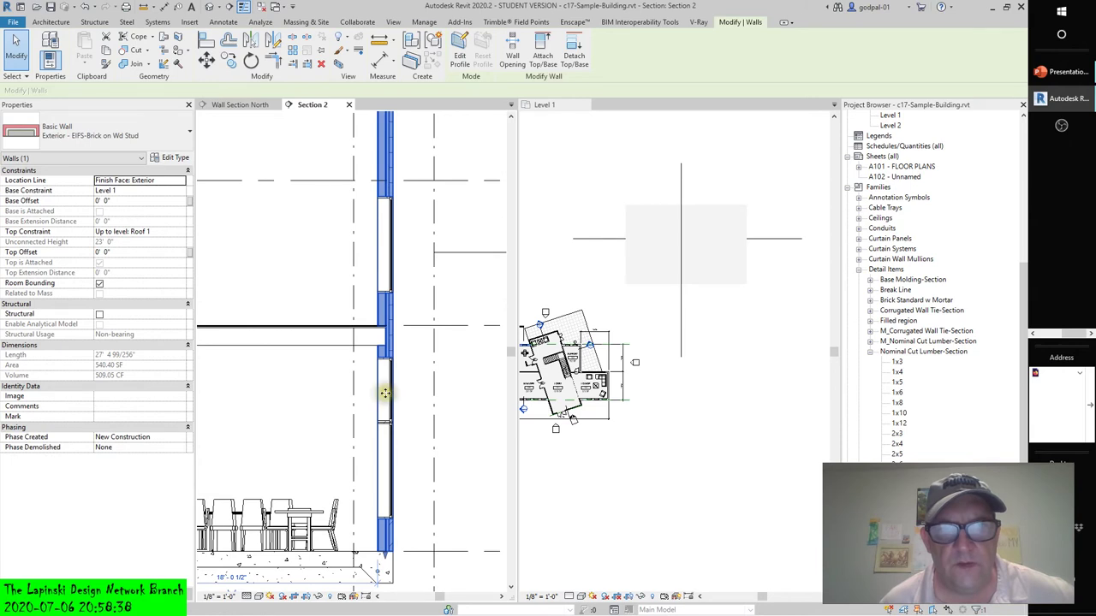
pyautogui.press('Escape')
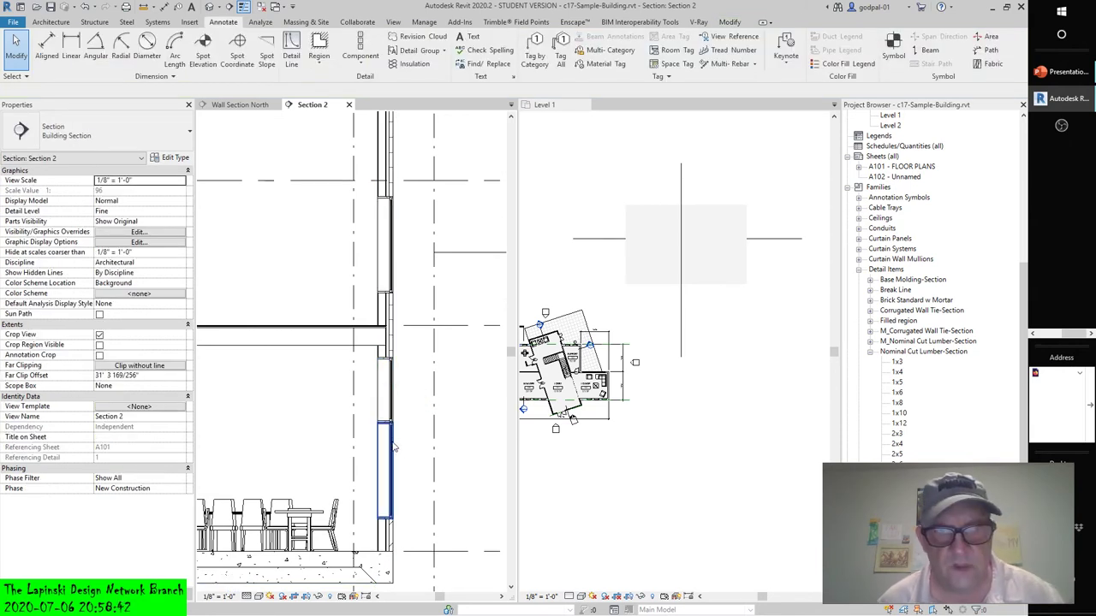
pyautogui.click(415, 534)
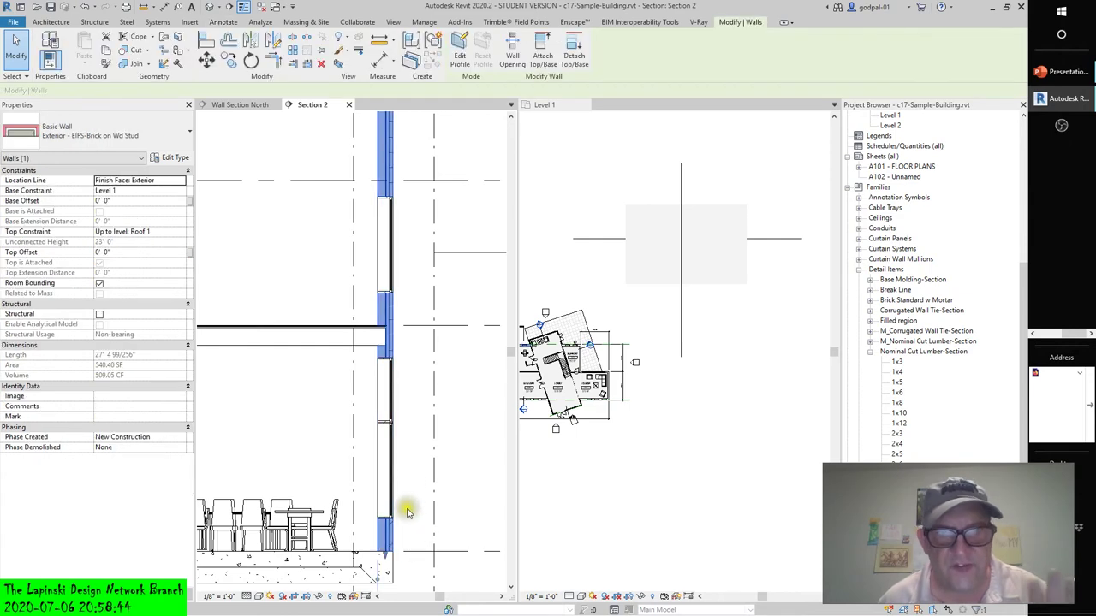
pyautogui.scroll(3, 391, 502)
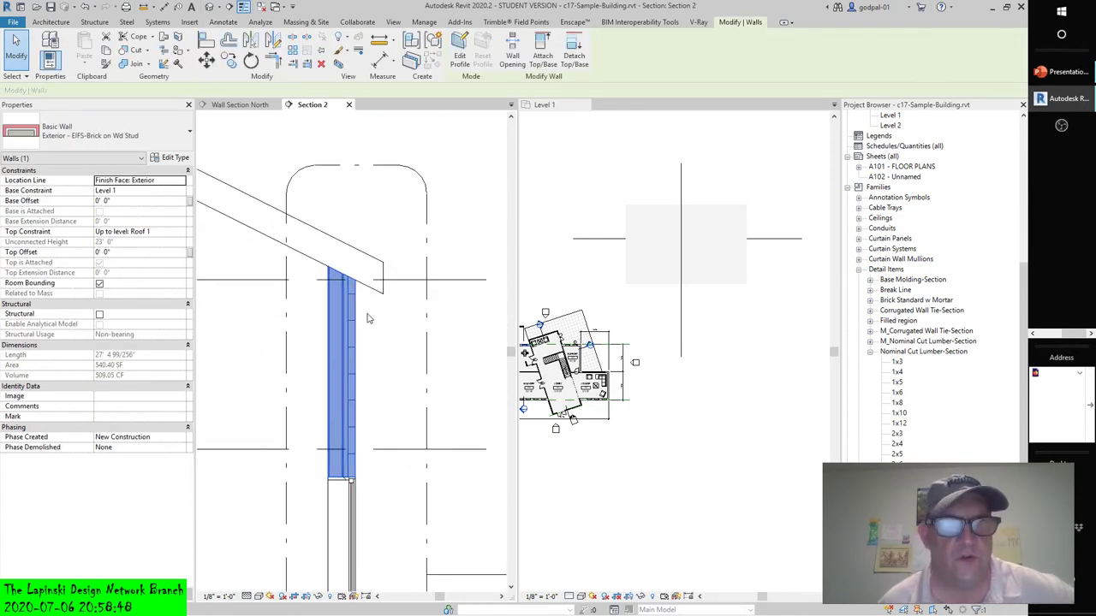
# Inspect the selected brick wall in Section 2, from beneath the roof to its base at the floor slab
pyautogui.scroll(-3, 380, 371)
pyautogui.scroll(3, 379, 453)
pyautogui.scroll(3, 379, 440)
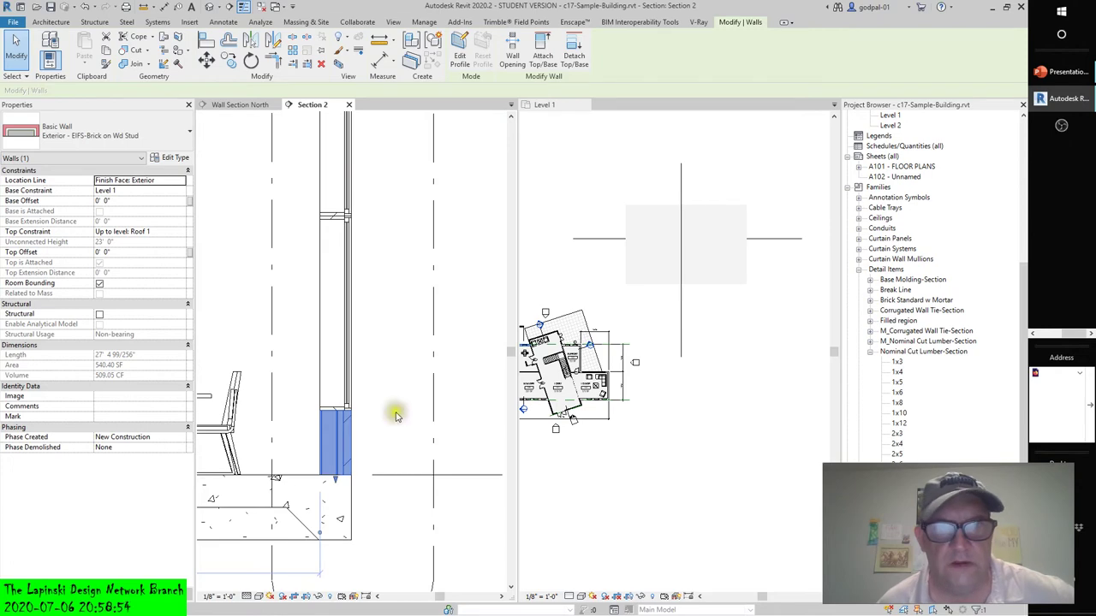
pyautogui.scroll(-2, 390, 382)
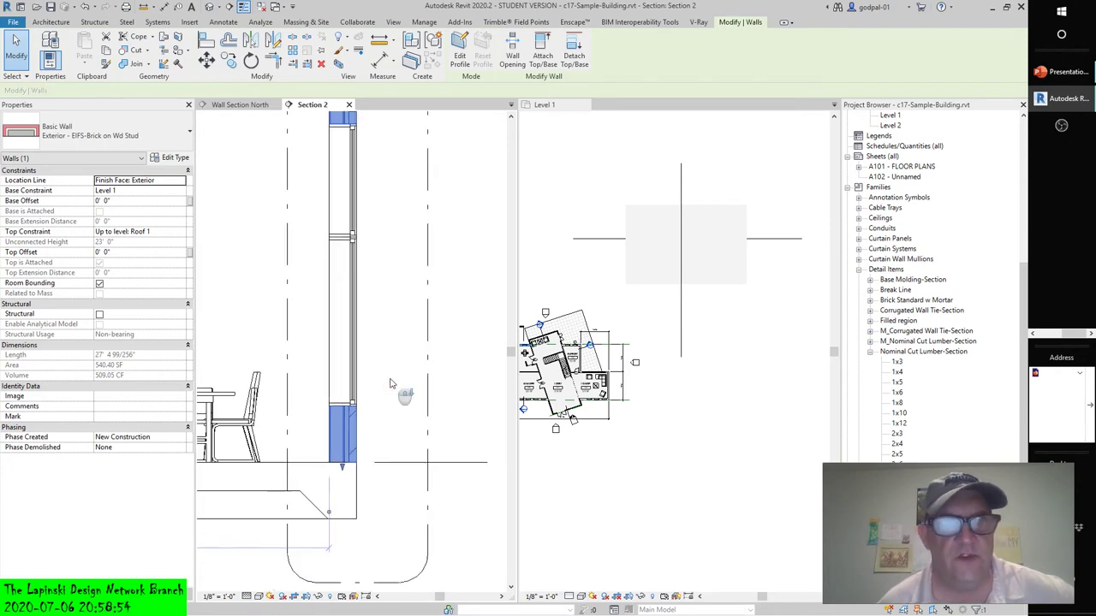
# Open the default 3D view and examine the brick base and EIFS finish of the exterior walls at the building corner
pyautogui.click(208, 7)
pyautogui.press('Escape')
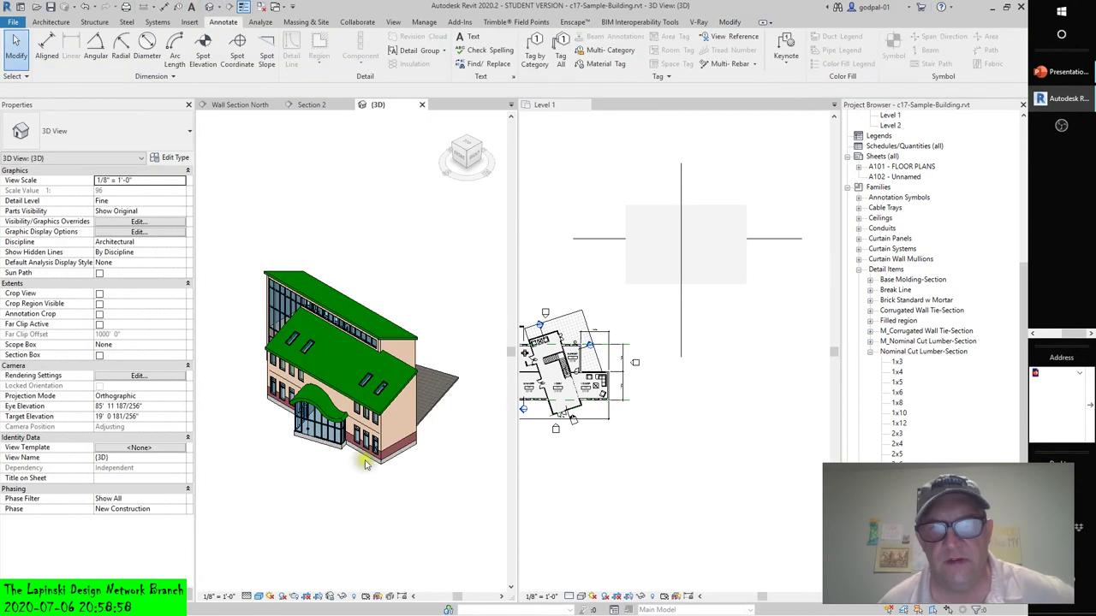
pyautogui.scroll(5, 366, 473)
pyautogui.scroll(4, 367, 473)
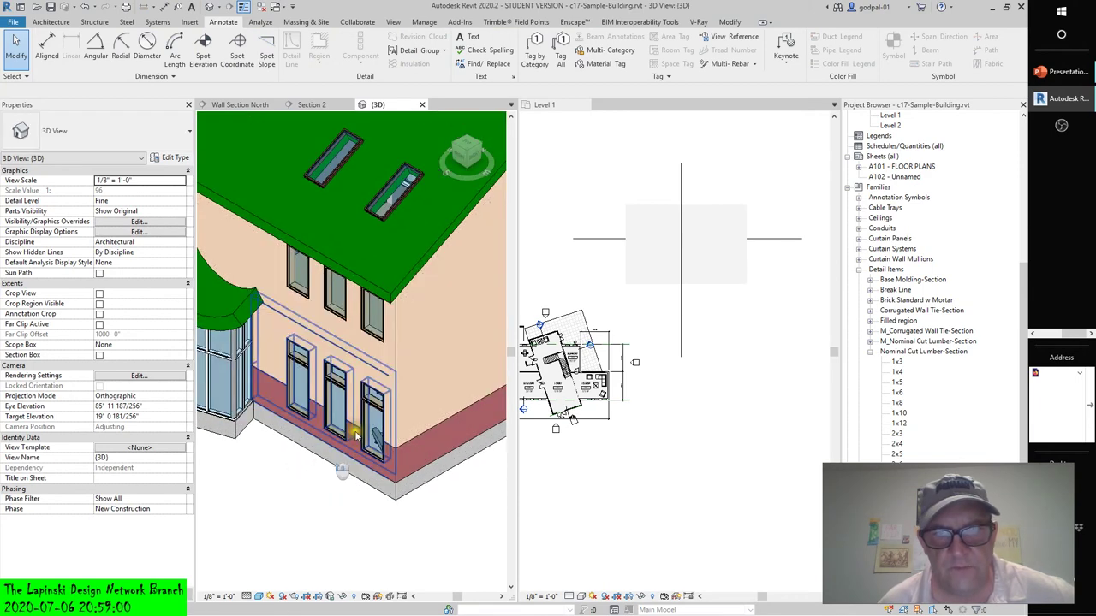
pyautogui.scroll(-6, 450, 448)
pyautogui.scroll(6, 300, 417)
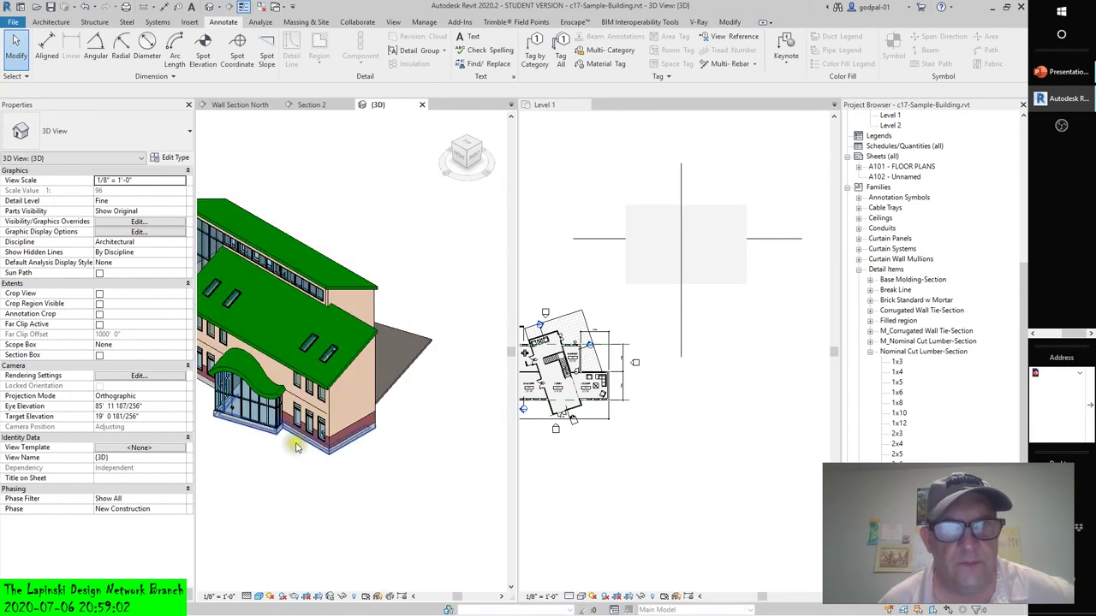
pyautogui.scroll(2, 347, 451)
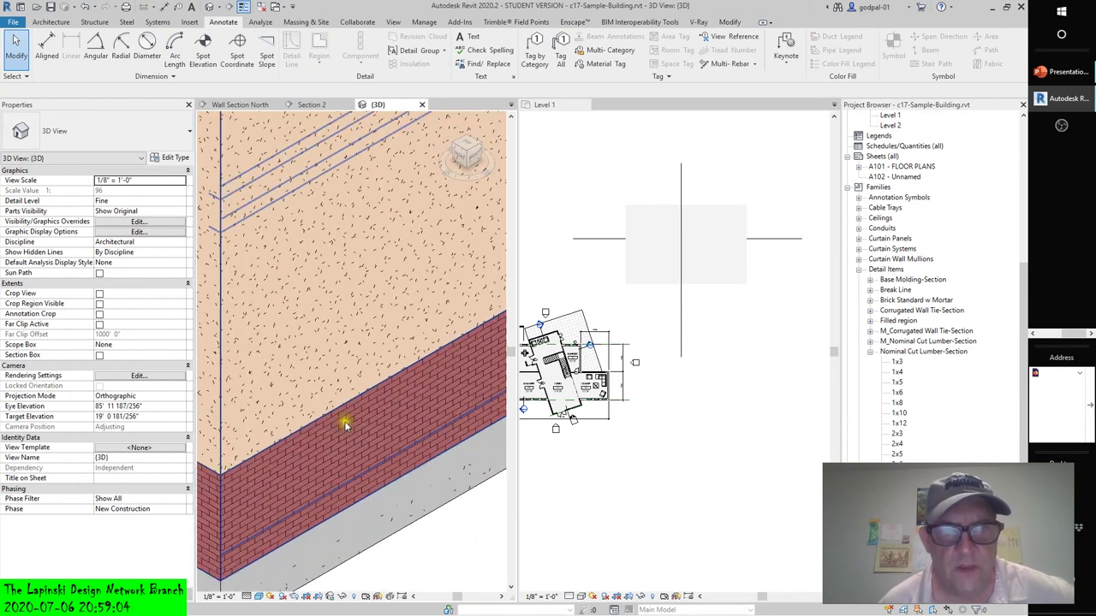
# Select an exterior end wall in the 3D model and inspect the building's facades from other angles
pyautogui.scroll(-7, 325, 475)
pyautogui.moveTo(301, 455); pyautogui.dragTo(402, 480, button='middle')
pyautogui.keyDown('shift'); pyautogui.moveTo(268, 393); pyautogui.dragTo(435, 353, button='middle'); pyautogui.keyUp('shift')
pyautogui.click(435, 354)
pyautogui.scroll(8, 435, 354)
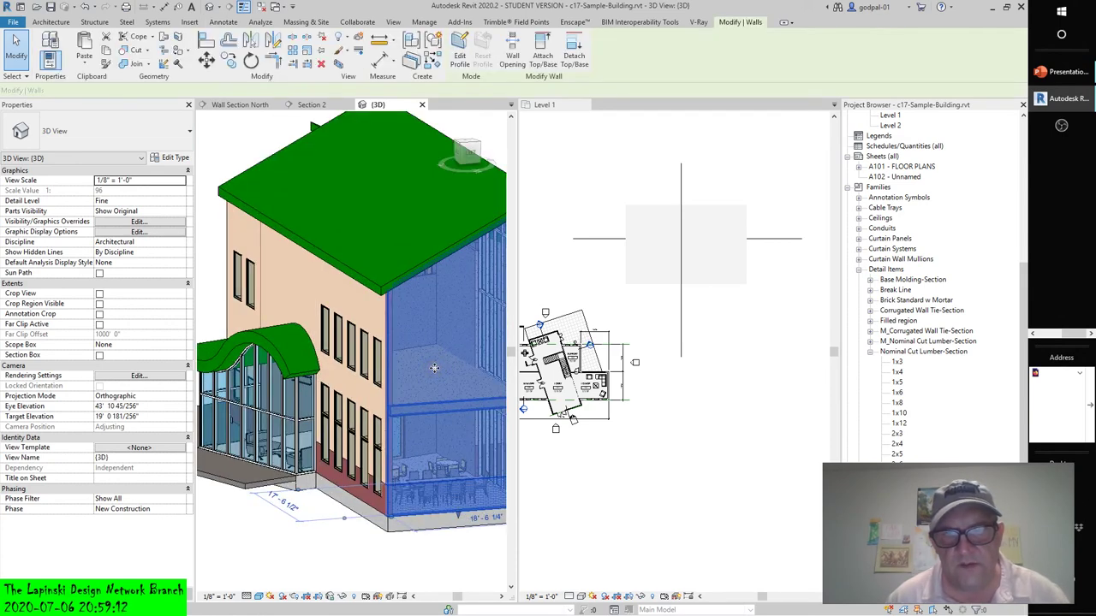
pyautogui.keyDown('shift'); pyautogui.moveTo(305, 362); pyautogui.dragTo(432, 383, button='middle'); pyautogui.keyUp('shift')
pyautogui.scroll(-6, 298, 346)
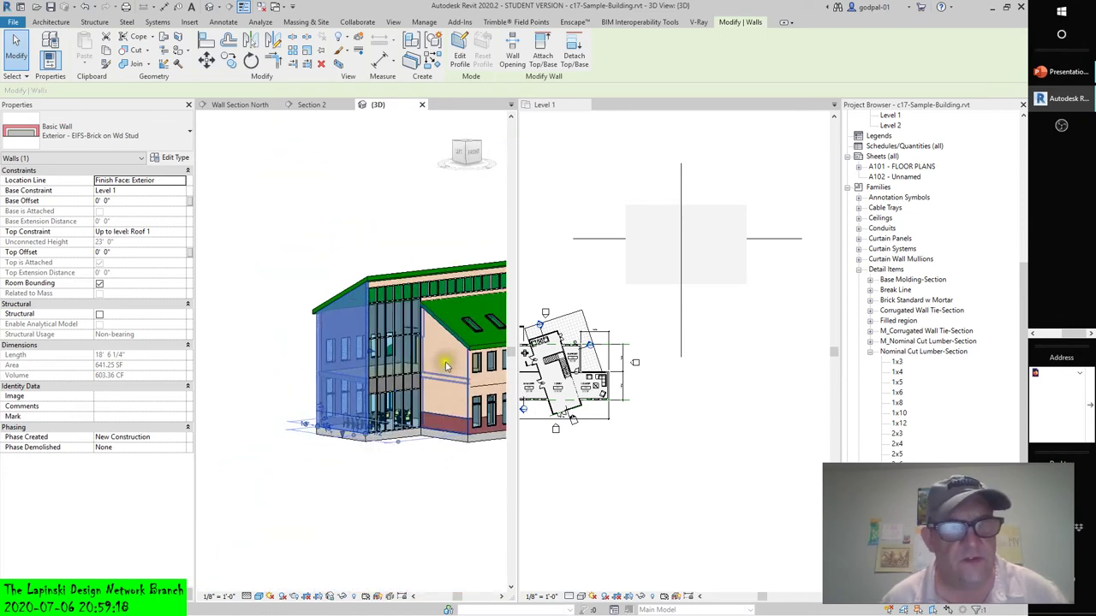
# Review the type properties of the EIFS-Brick on Wd Stud wall beside the curtain wall, previewing its layers in section
pyautogui.click(452, 403)
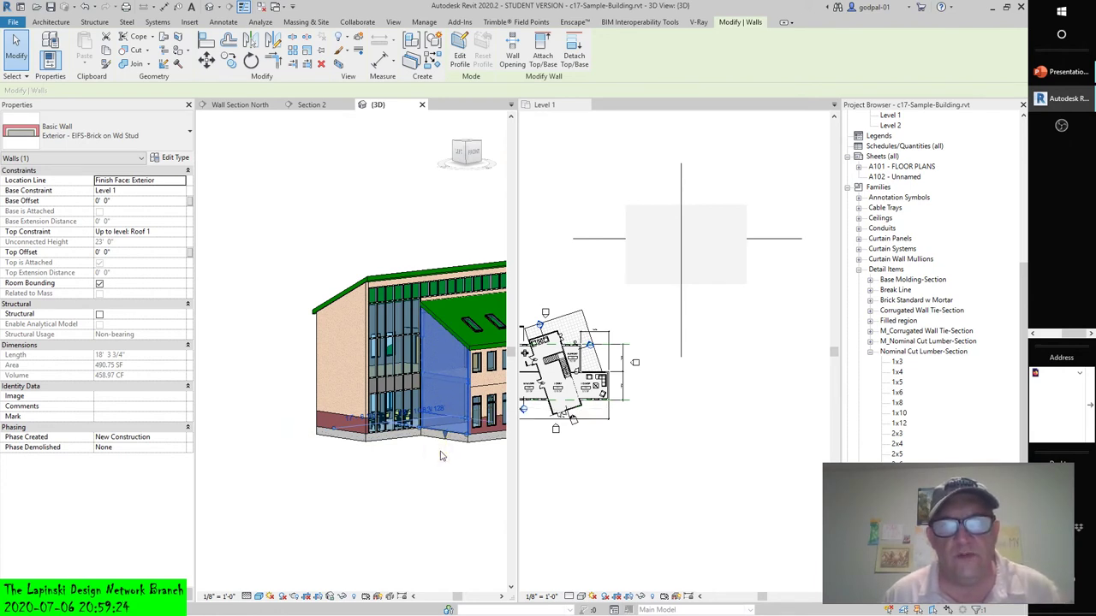
pyautogui.click(175, 158)
pyautogui.click(565, 511)
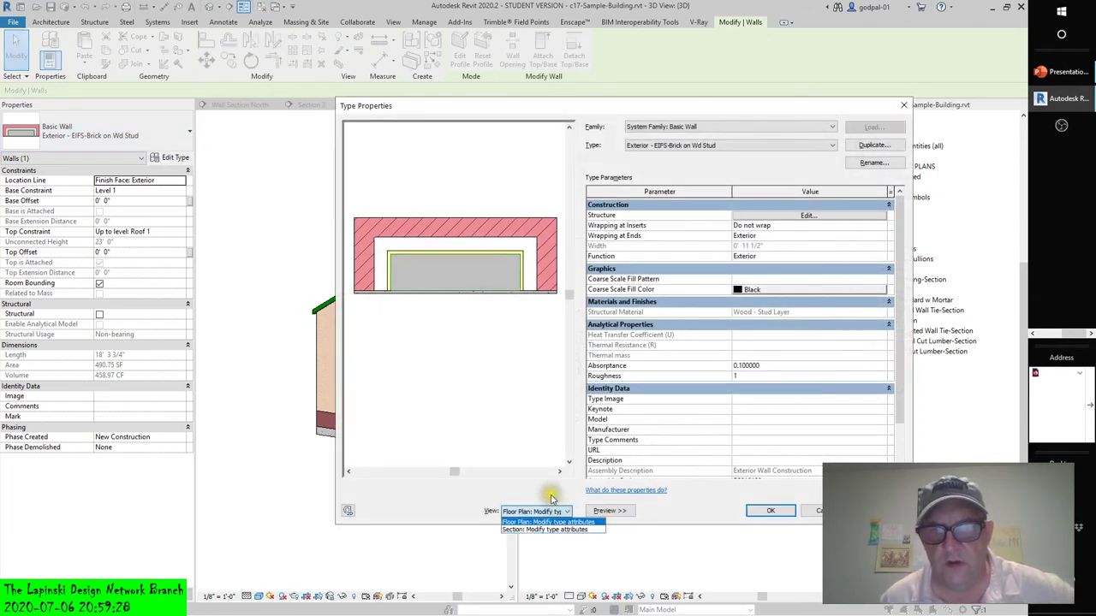
pyautogui.click(532, 526)
pyautogui.scroll(2, 404, 358)
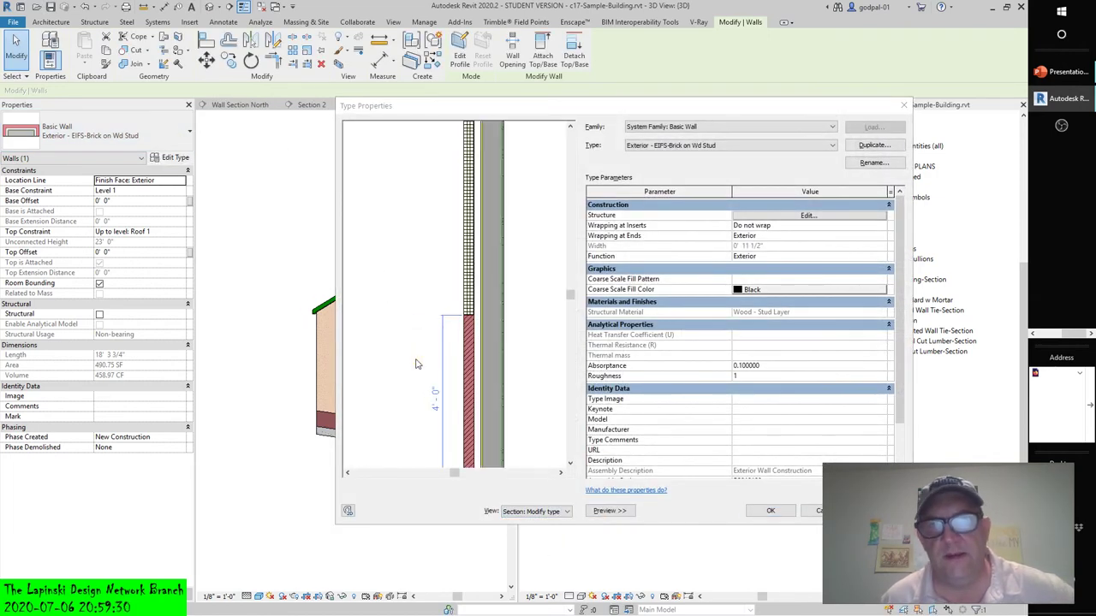
pyautogui.scroll(-3, 398, 360)
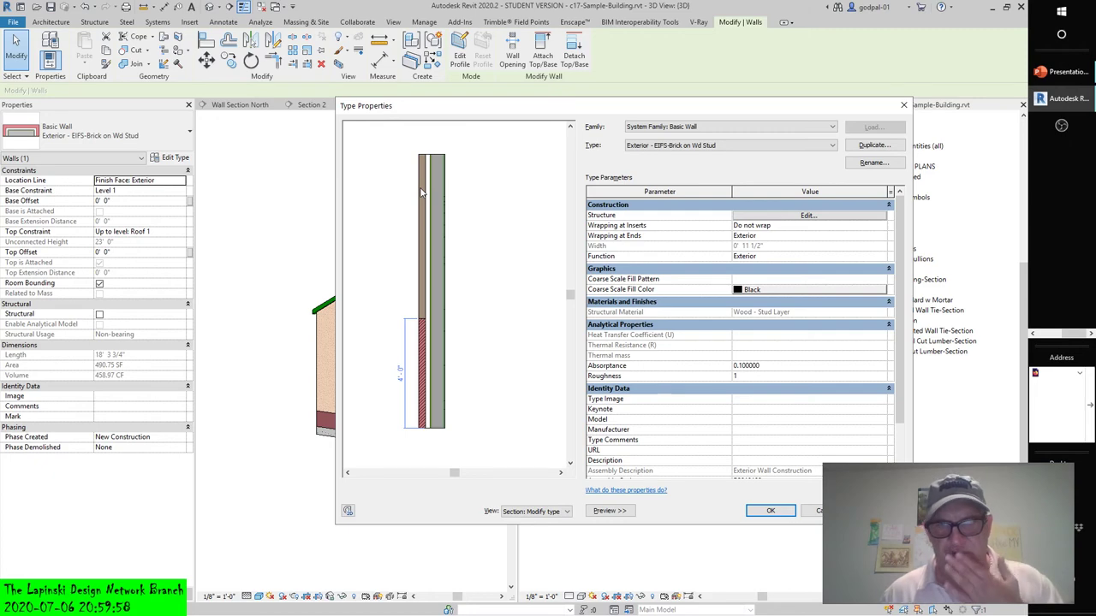
pyautogui.click(812, 510)
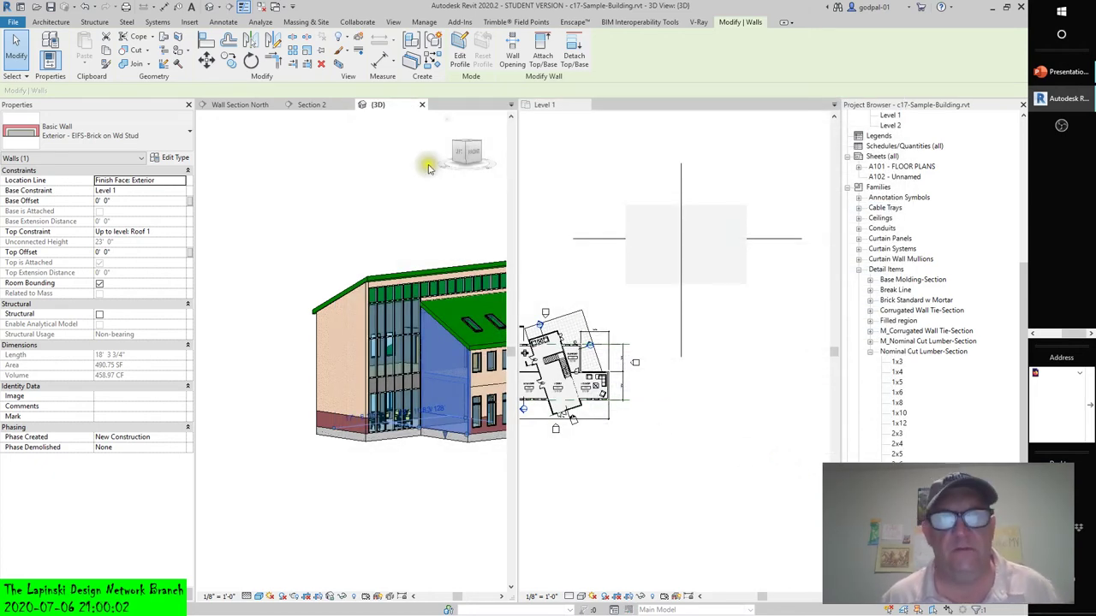
# Close the 3D view and return to Wall Section North, showing the wall base around Level 1
pyautogui.click(421, 104)
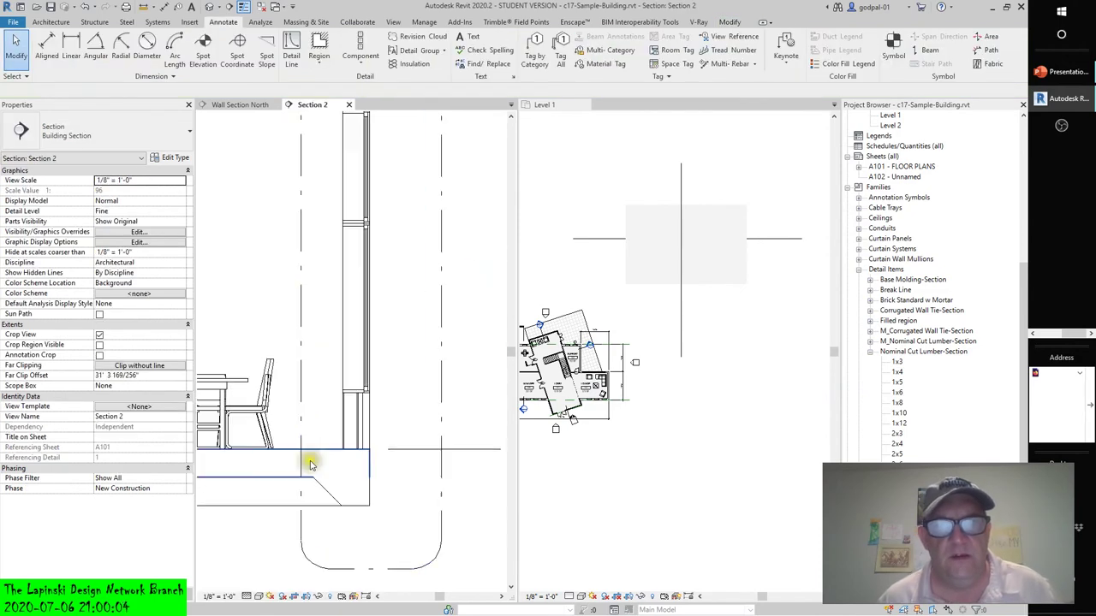
pyautogui.scroll(-6, 311, 464)
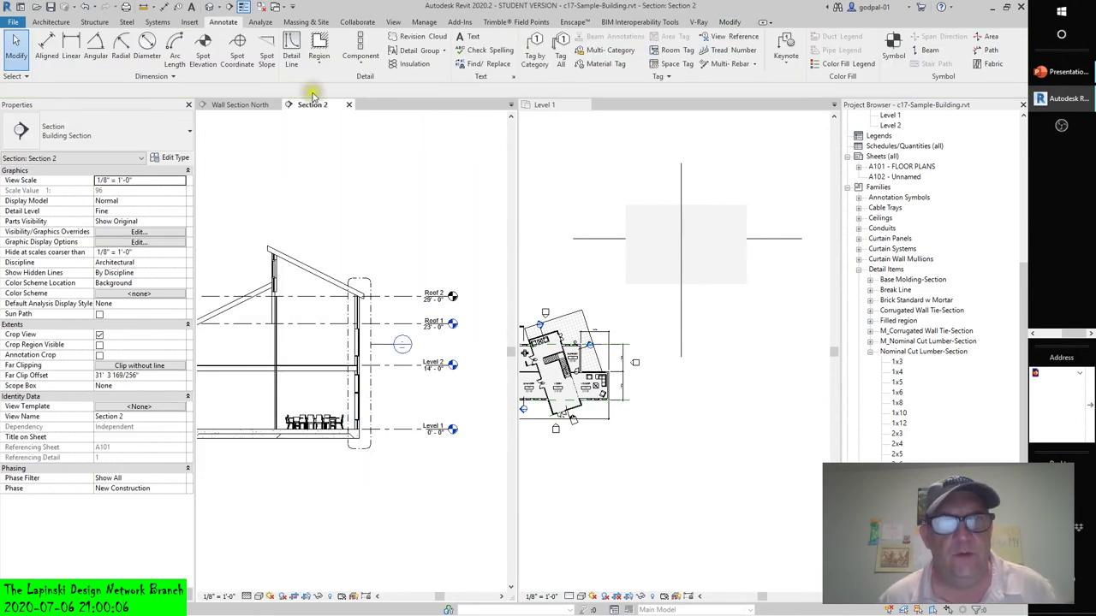
pyautogui.click(242, 105)
pyautogui.scroll(-3, 377, 359)
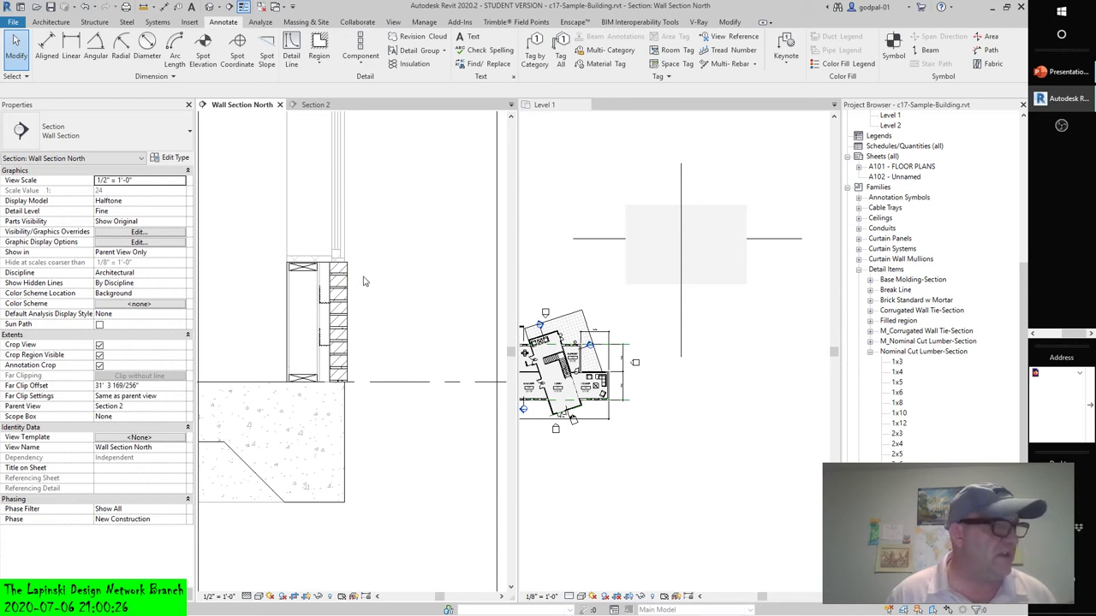
# Bring the two corrugated wall ties to the front of the other detail items in Wall Section North
pyautogui.scroll(4, 343, 347)
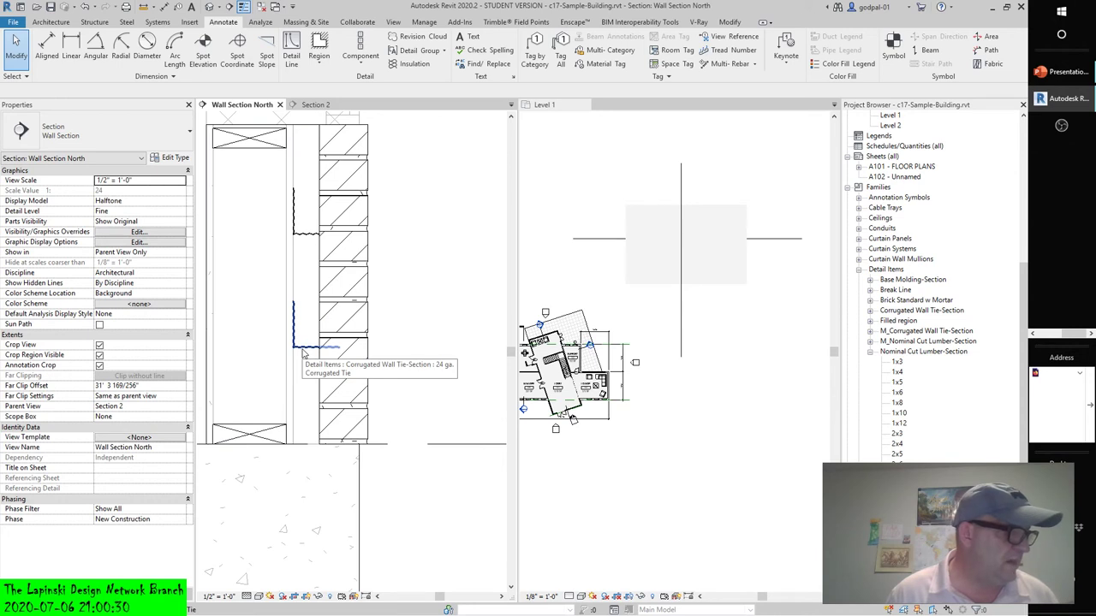
pyautogui.click(304, 349)
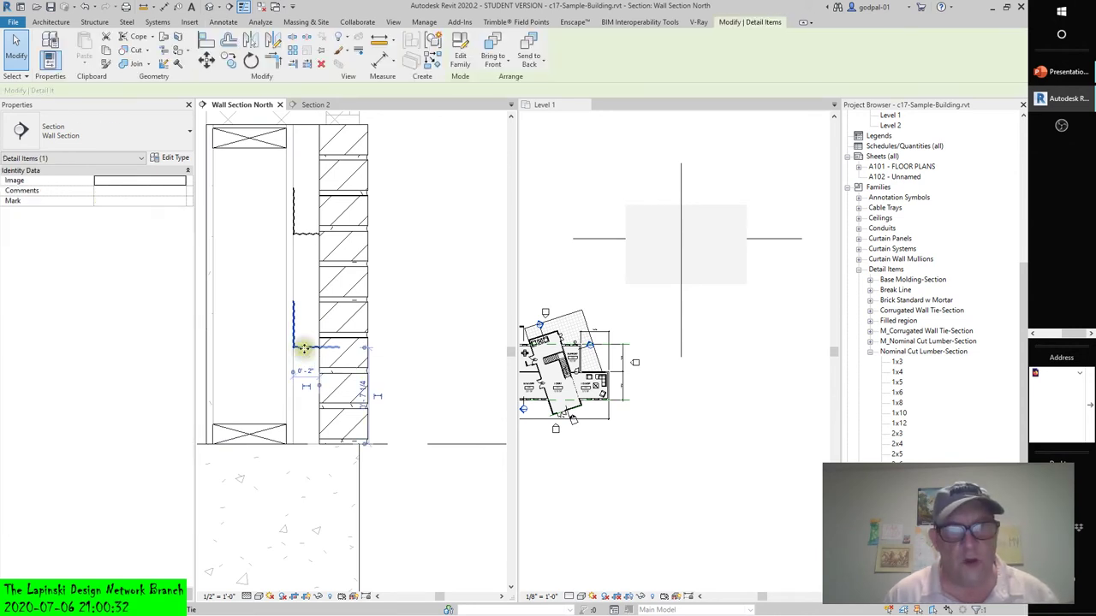
pyautogui.keyDown('ctrl'); pyautogui.click(312, 233); pyautogui.keyUp('ctrl')
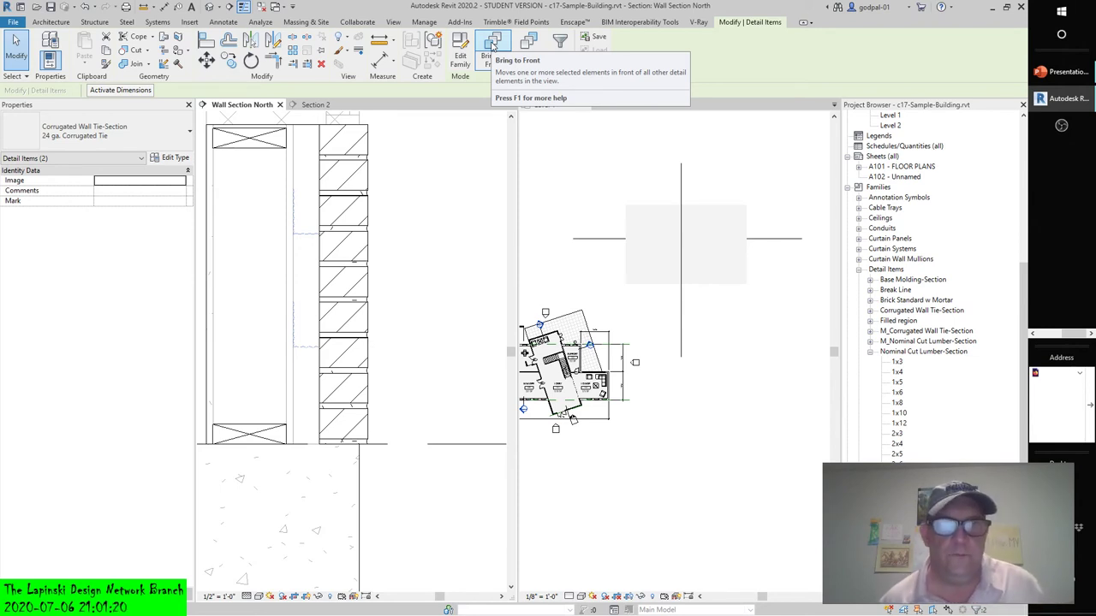
pyautogui.click(492, 43)
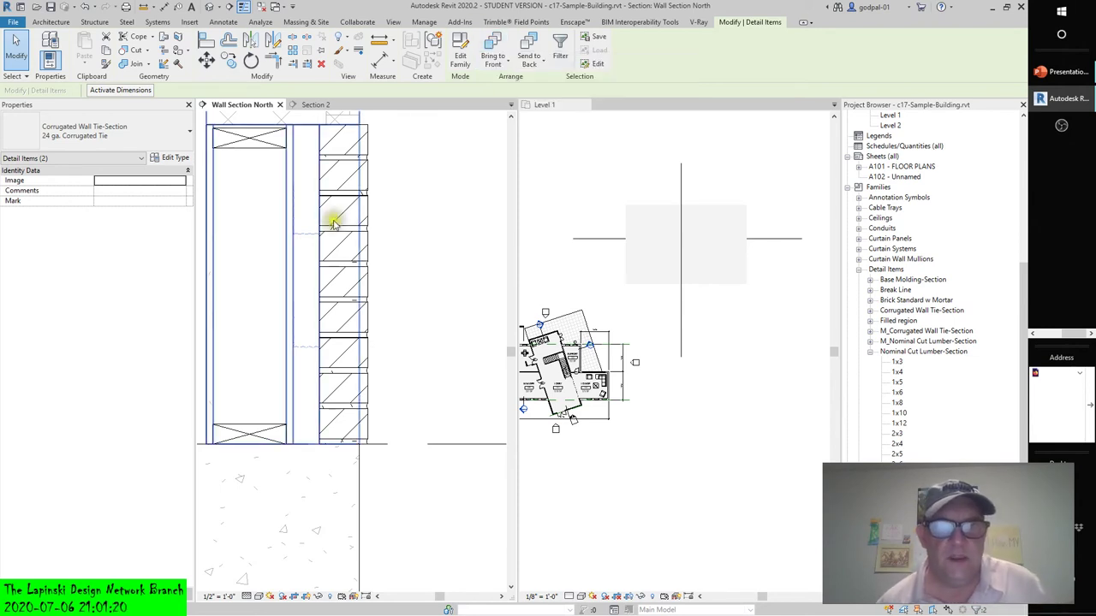
pyautogui.click(323, 344)
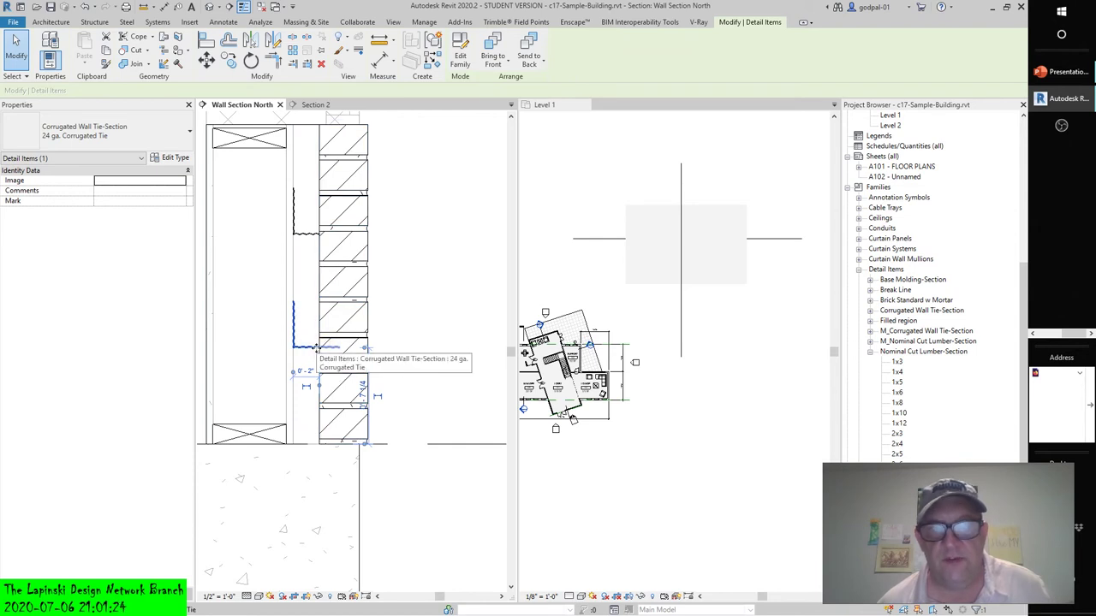